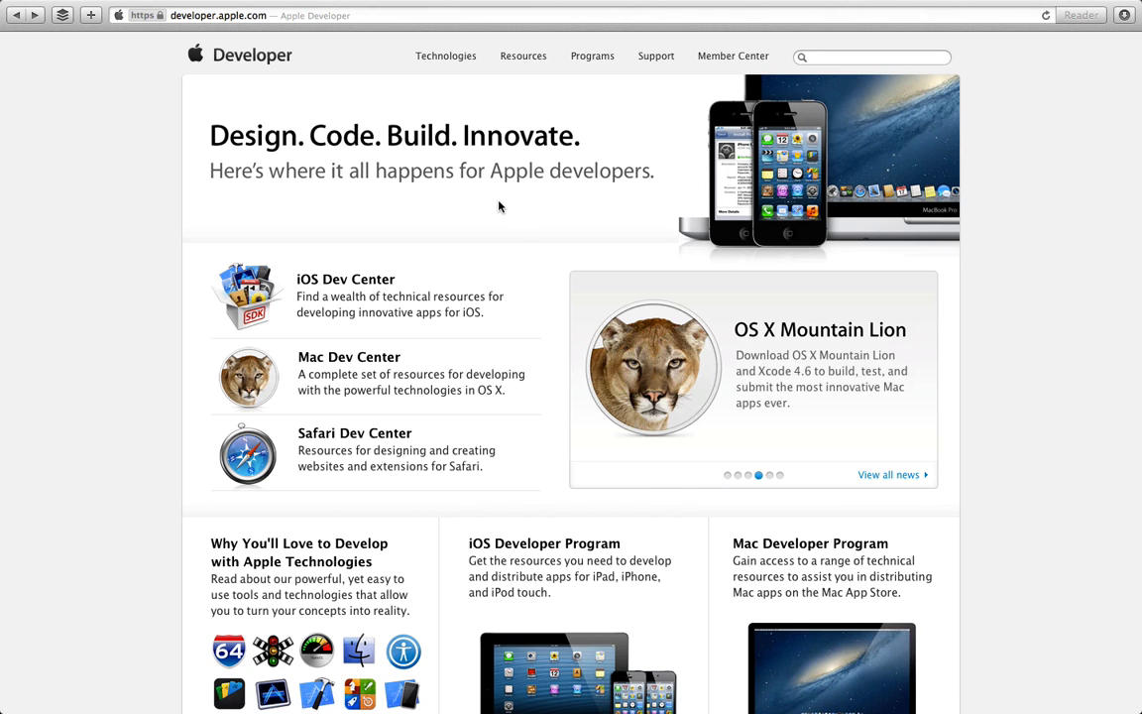
# Step: Open the iOS Dev Center and sign in with the developer Apple ID
pyautogui.moveTo(507, 5)
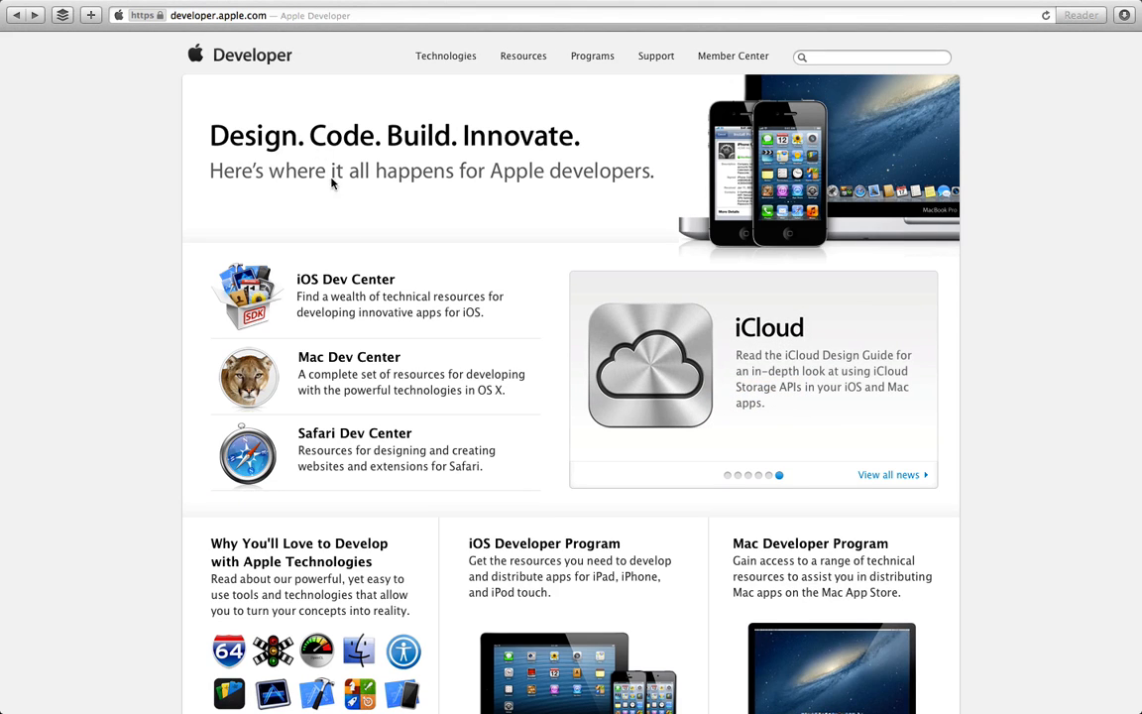
pyautogui.click(334, 284)
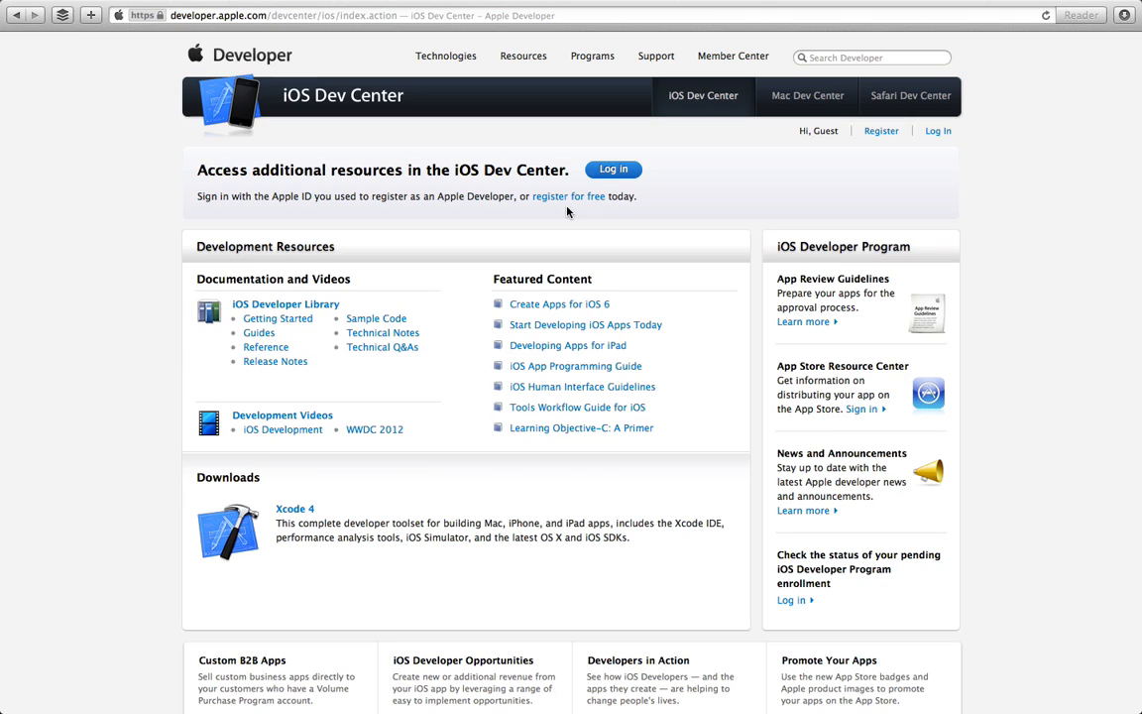
pyautogui.click(938, 131)
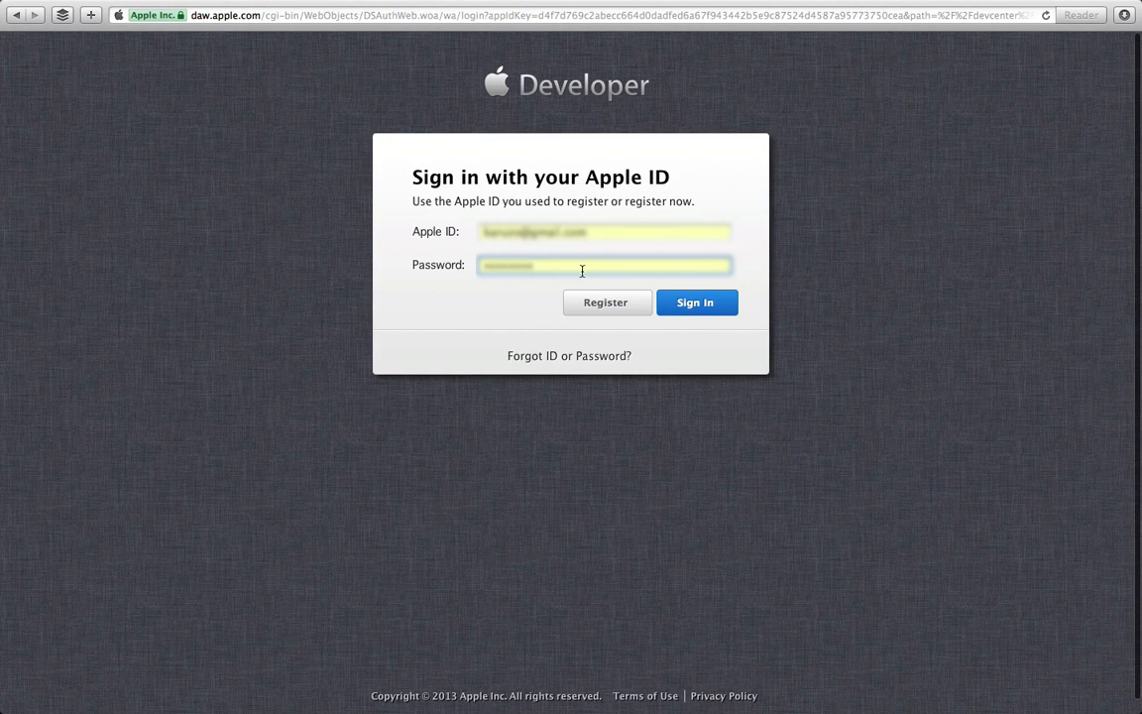
pyautogui.click(694, 313)
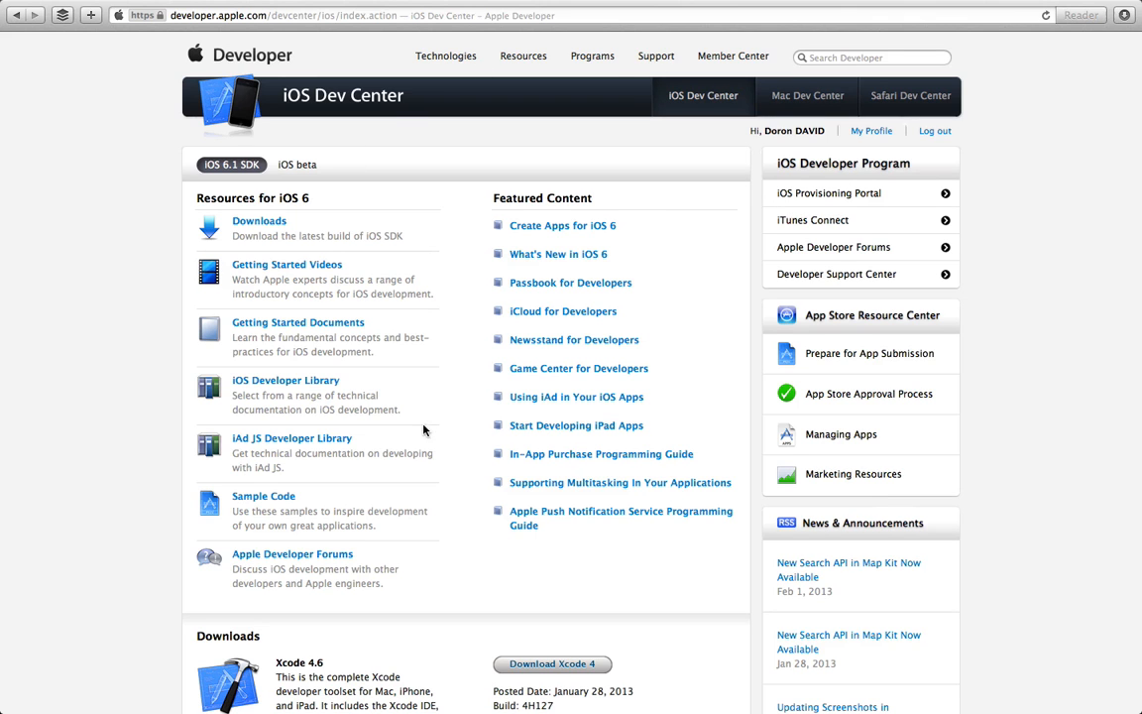
# Step: Look over the Dev Center page, then go to the iOS Provisioning Portal
pyautogui.scroll(-5, 440, 552)
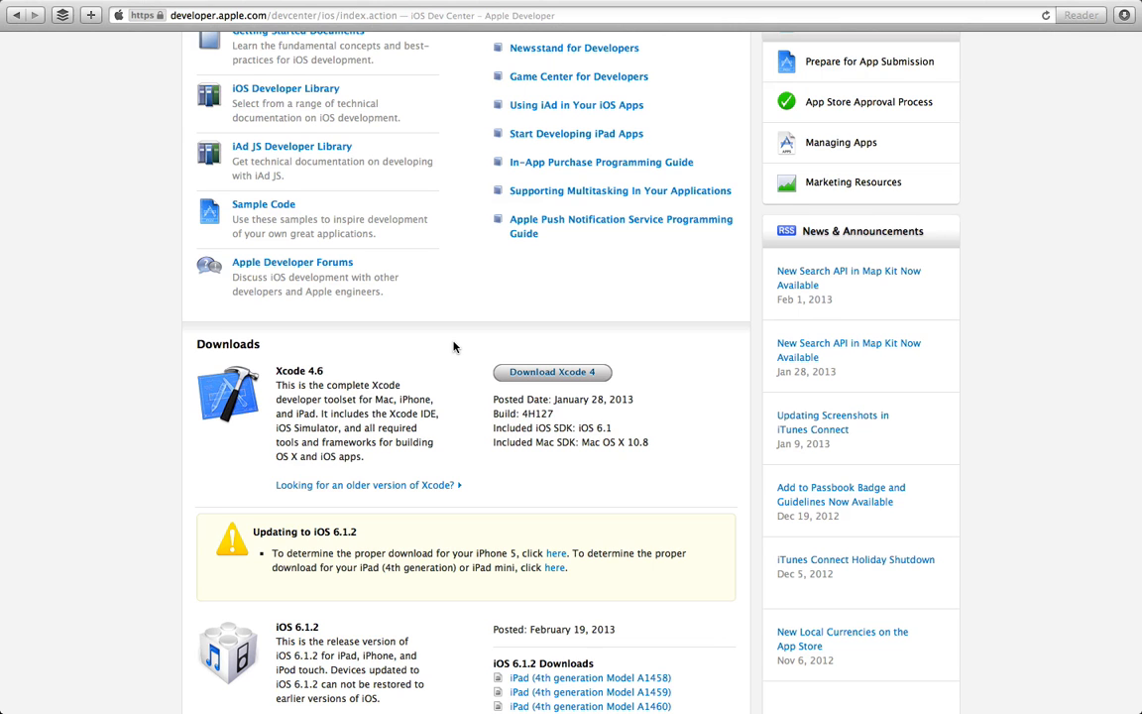
pyautogui.scroll(5, 701, 298)
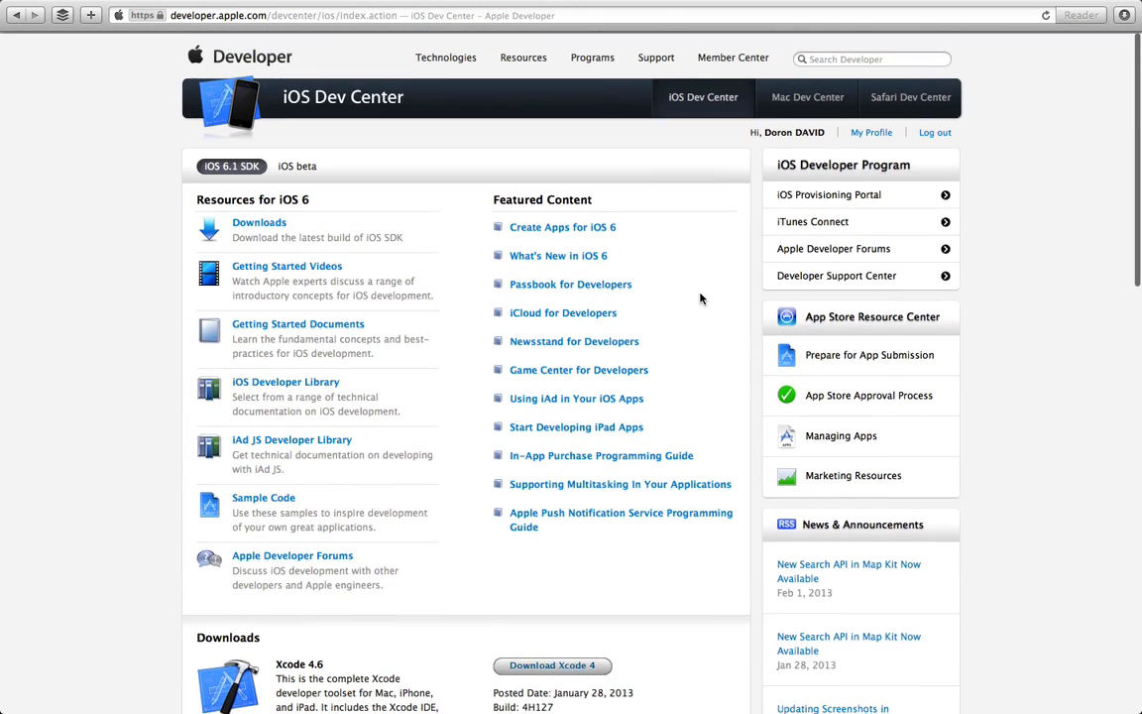
pyautogui.click(838, 198)
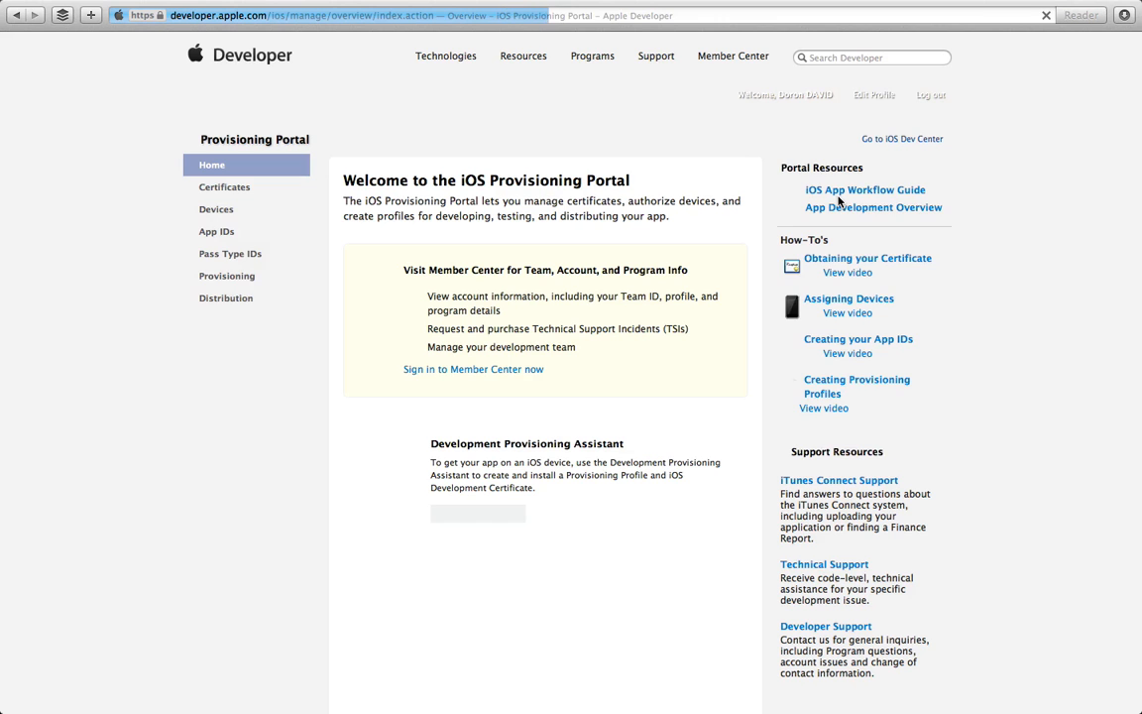
# Step: Download the development and distribution certificates, then show the registered Devices list
pyautogui.click(223, 190)
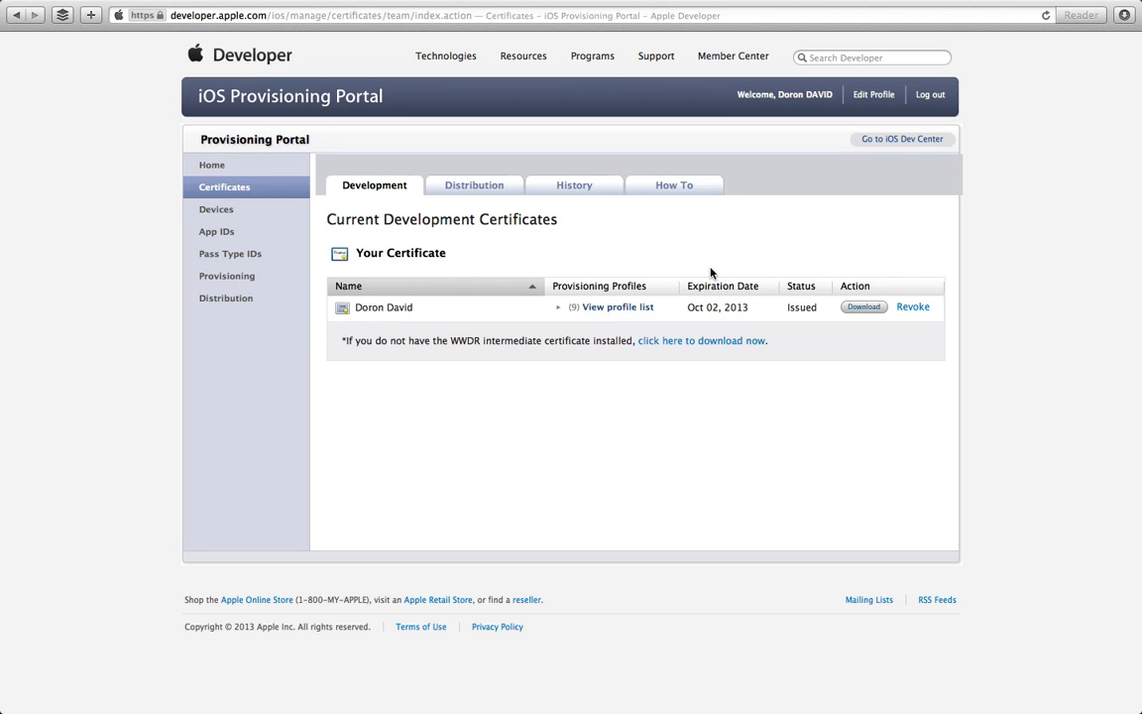
pyautogui.click(858, 313)
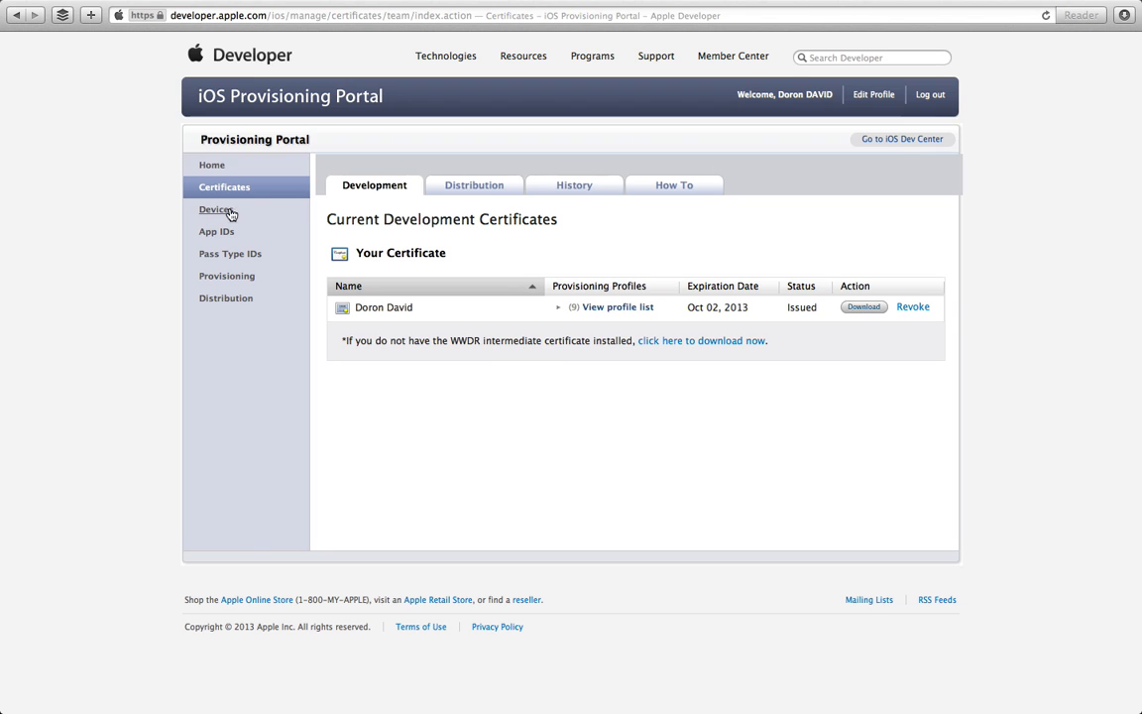
pyautogui.click(460, 192)
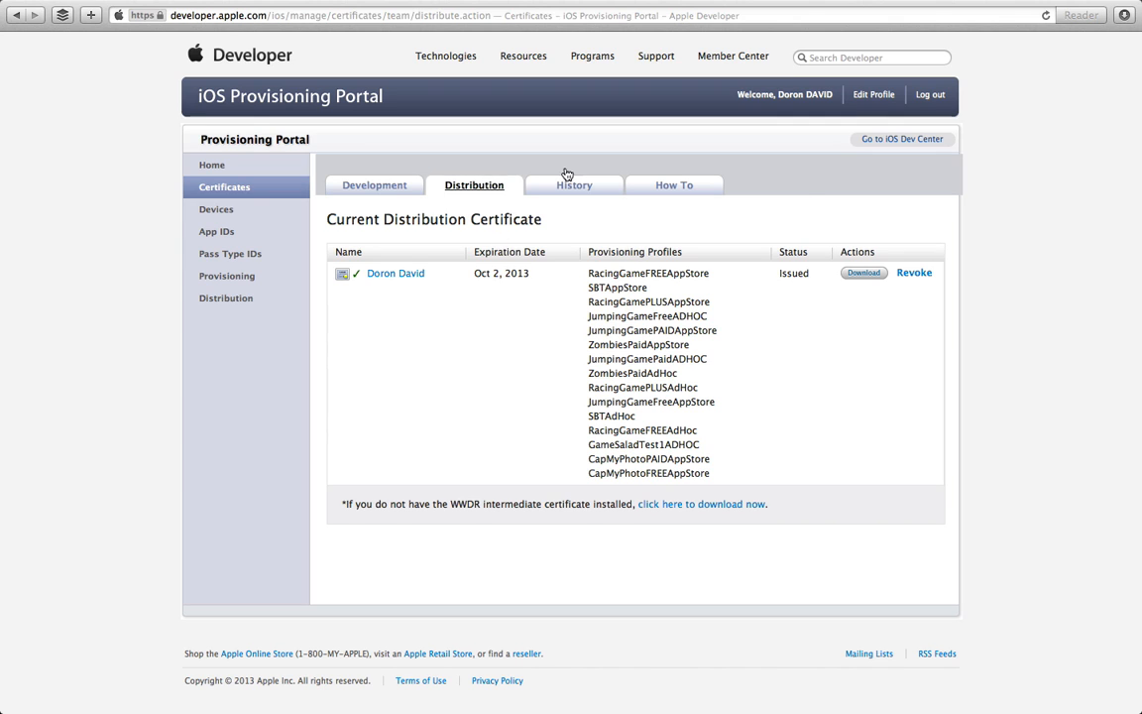
pyautogui.click(864, 275)
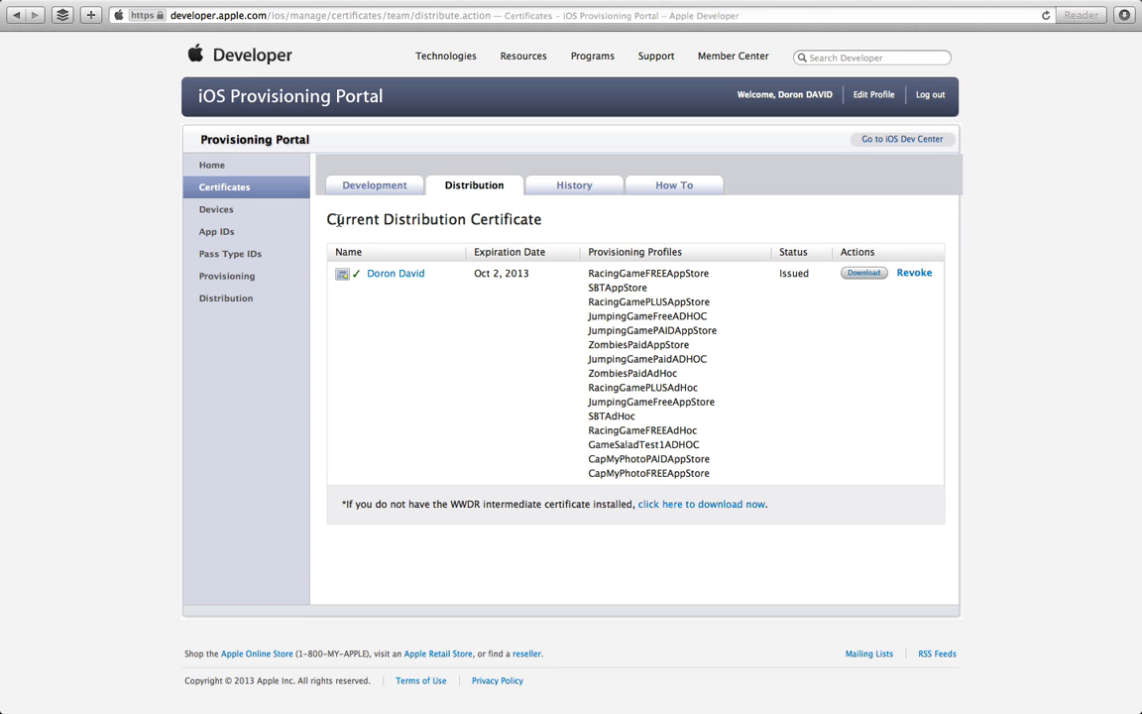
pyautogui.click(224, 212)
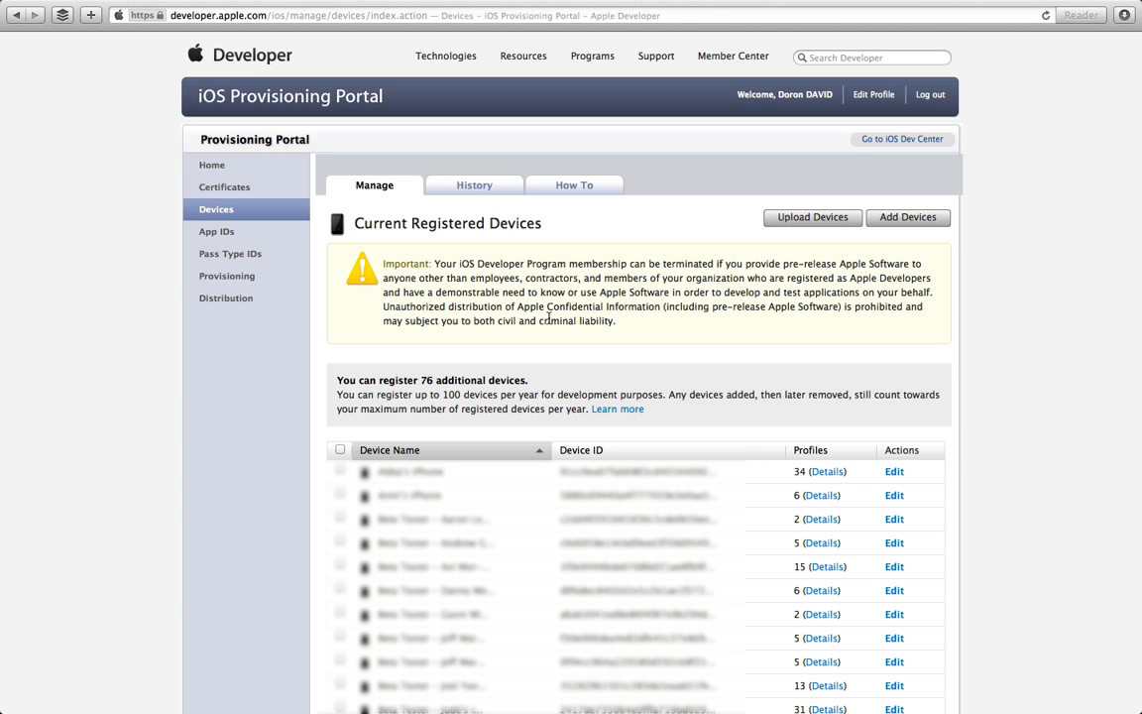
pyautogui.click(918, 225)
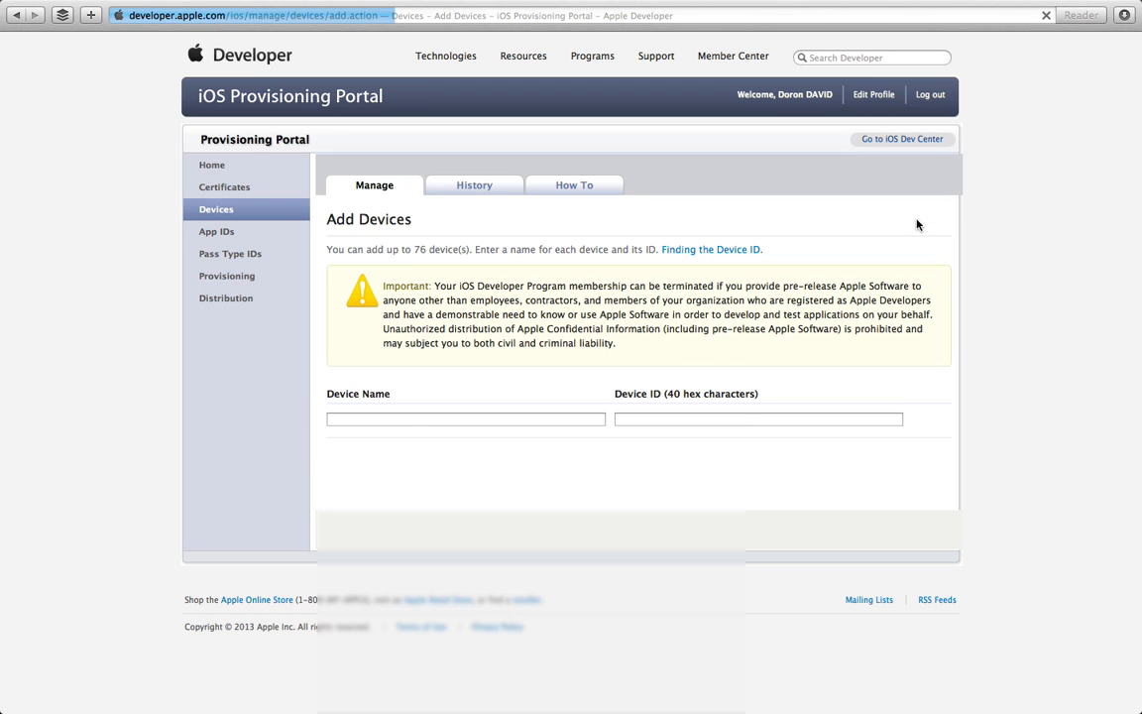
pyautogui.click(431, 418)
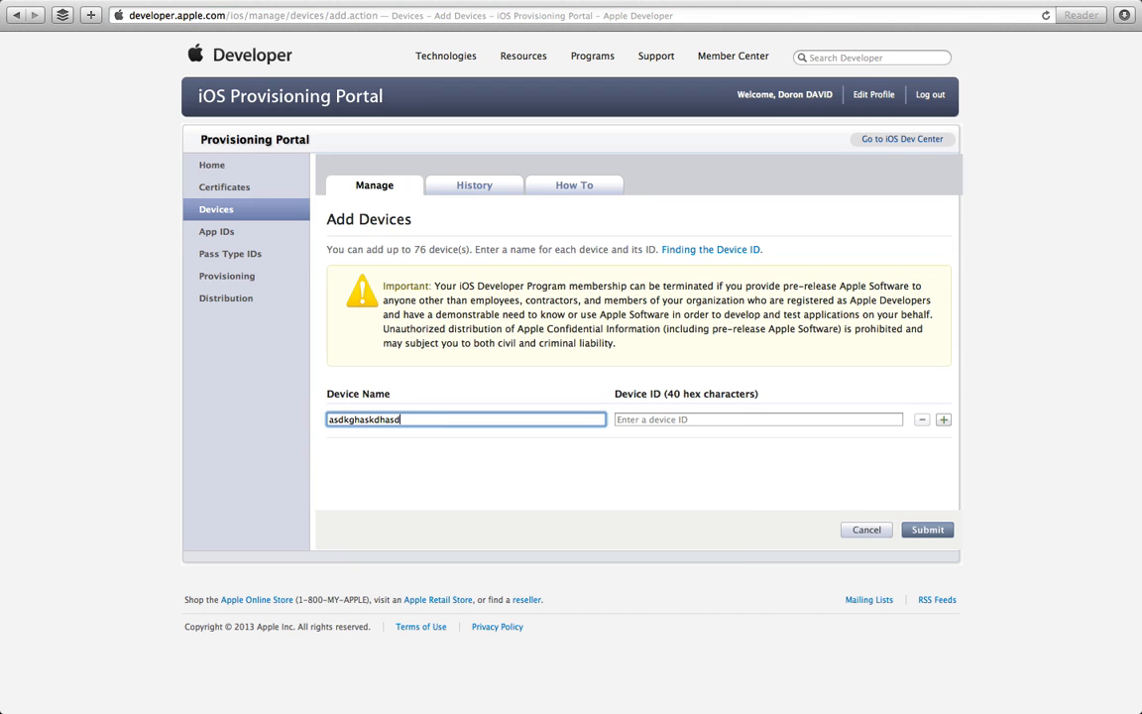
pyautogui.click(669, 420)
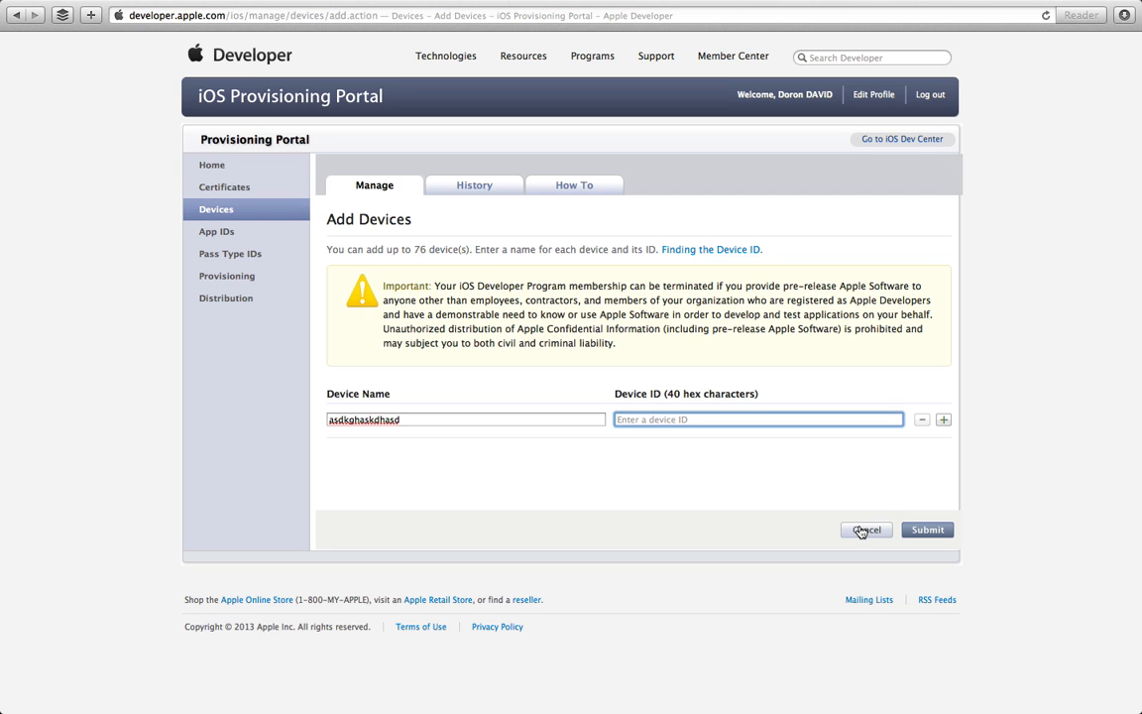
pyautogui.click(863, 531)
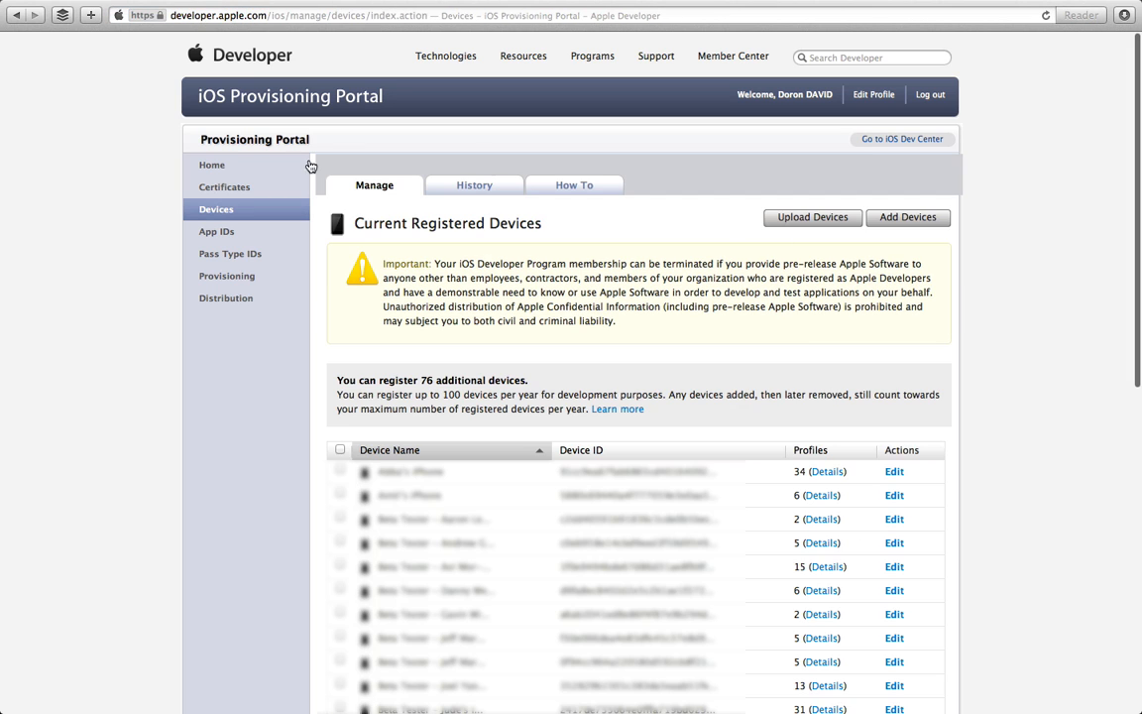
pyautogui.click(228, 236)
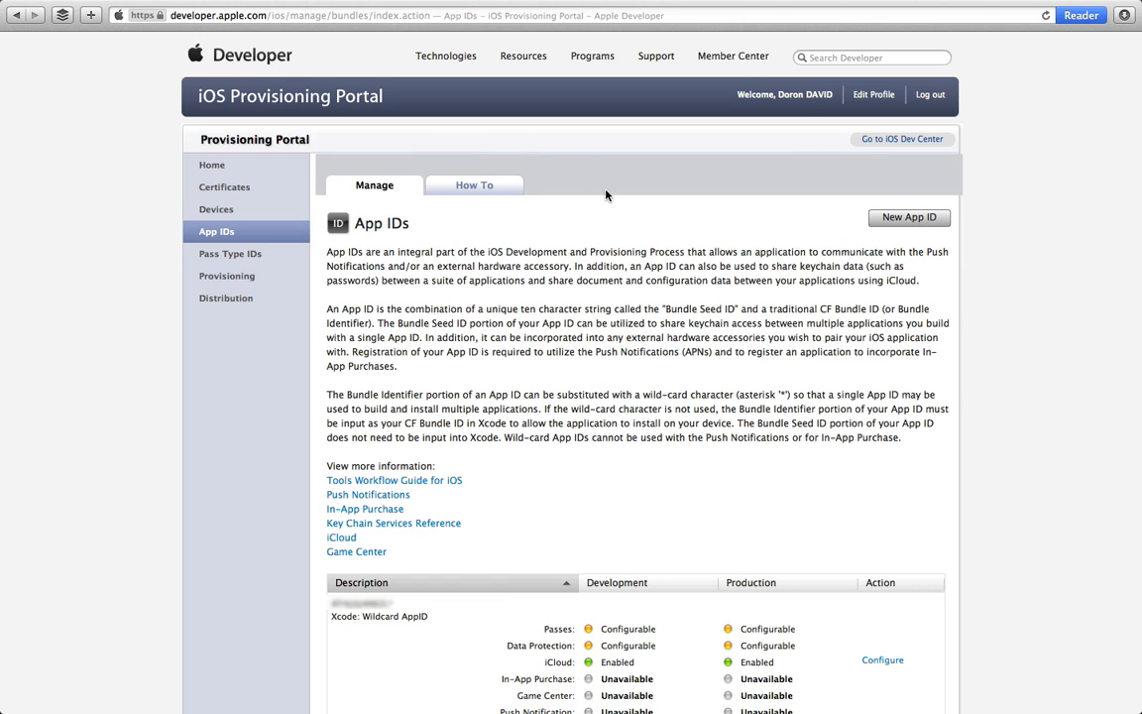
# Step: Submit a new App ID described 'Fun Game' with bundle identifier com.dd-apps.fungame
pyautogui.click(904, 224)
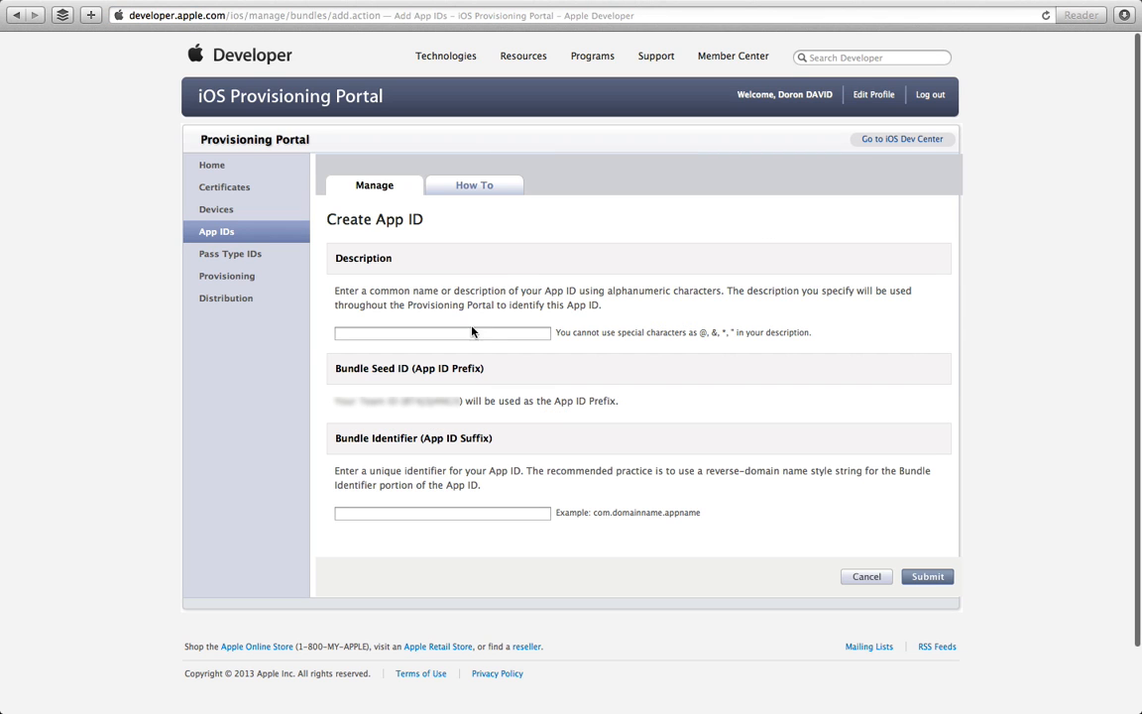
pyautogui.click(471, 332)
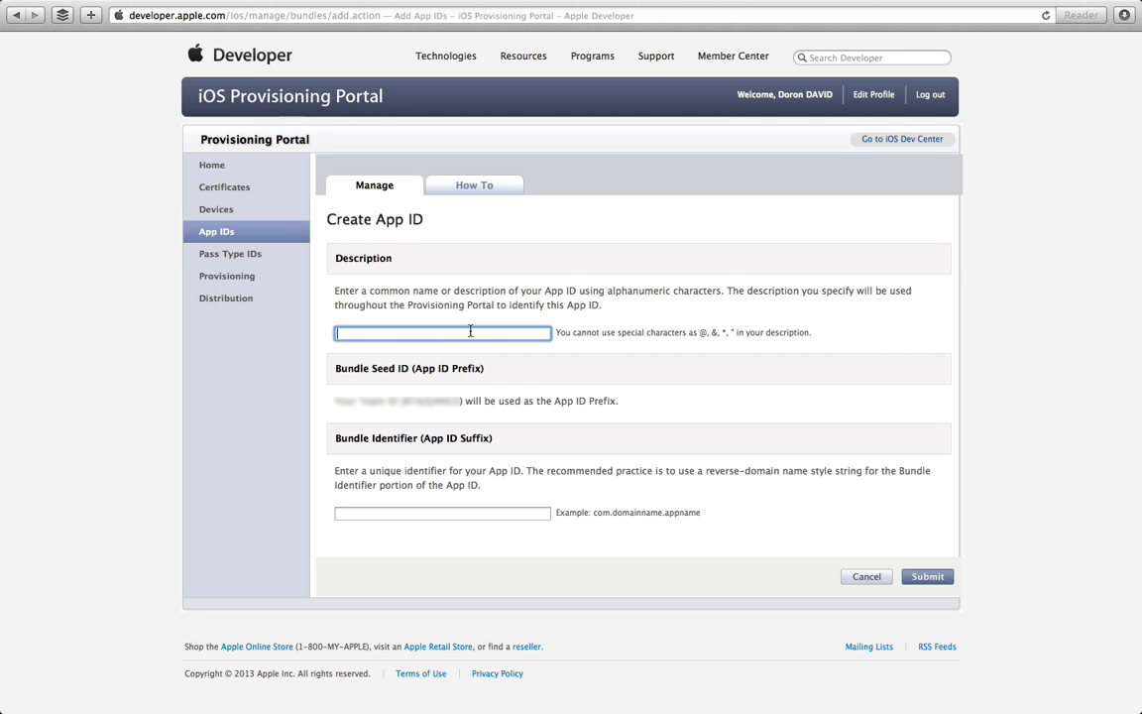
pyautogui.write('Fun Game')
pyautogui.click(376, 515)
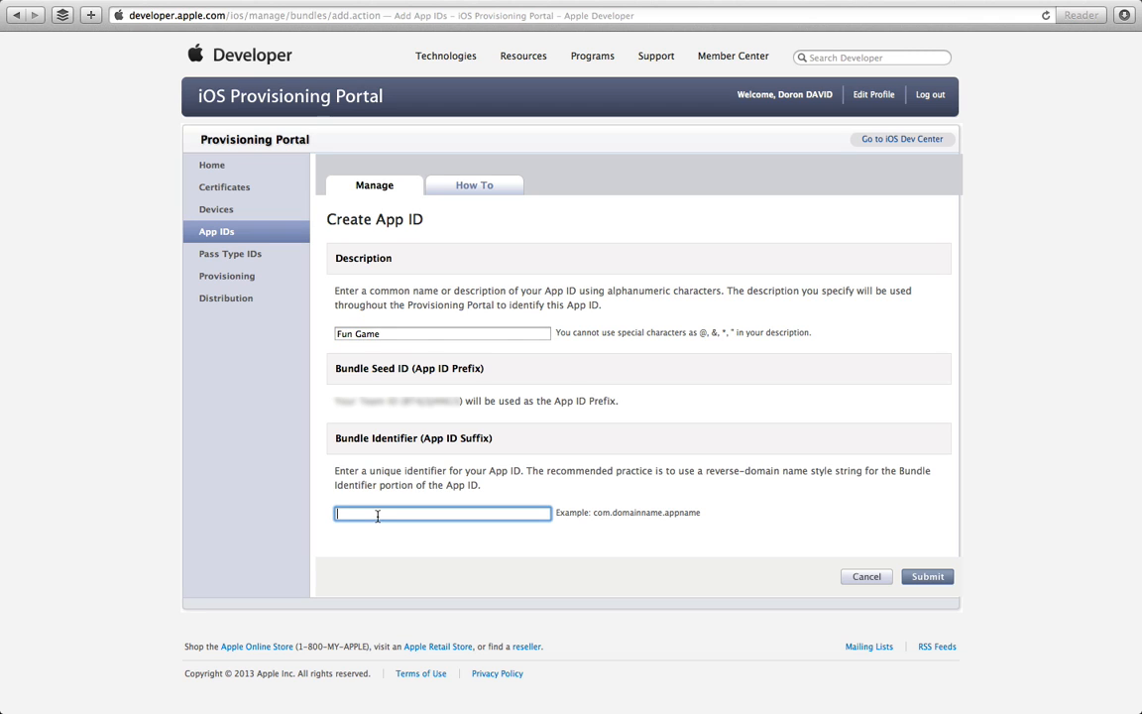
pyautogui.write('com')
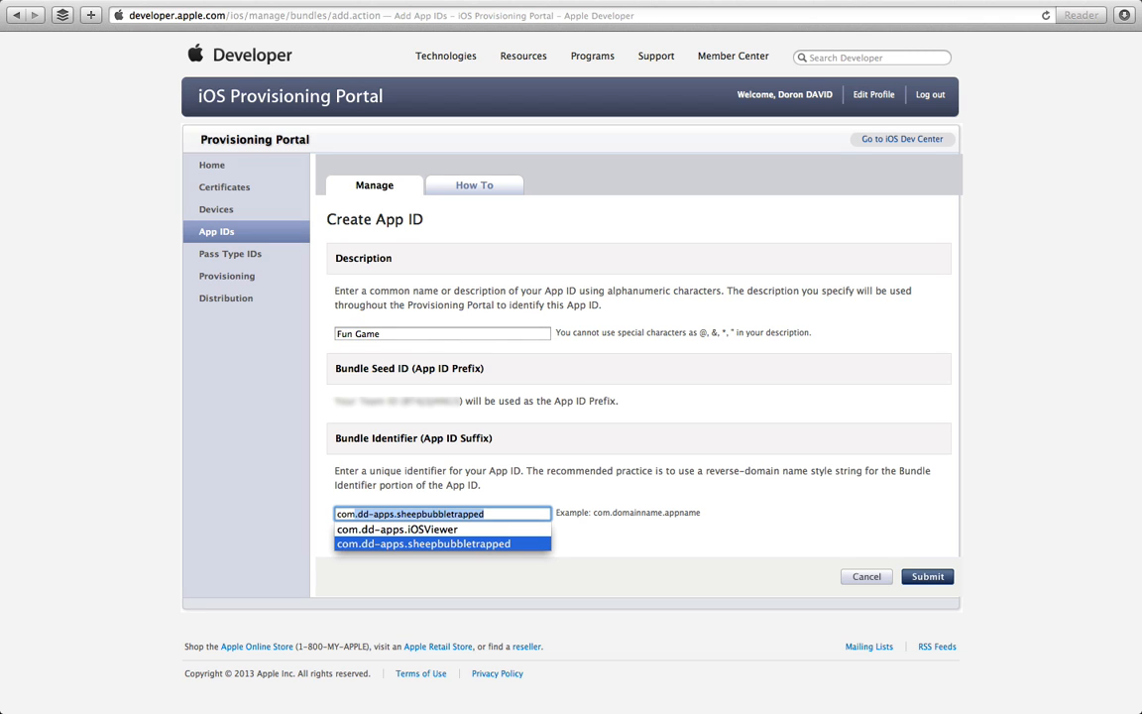
pyautogui.write('.dd-apps.fungame')
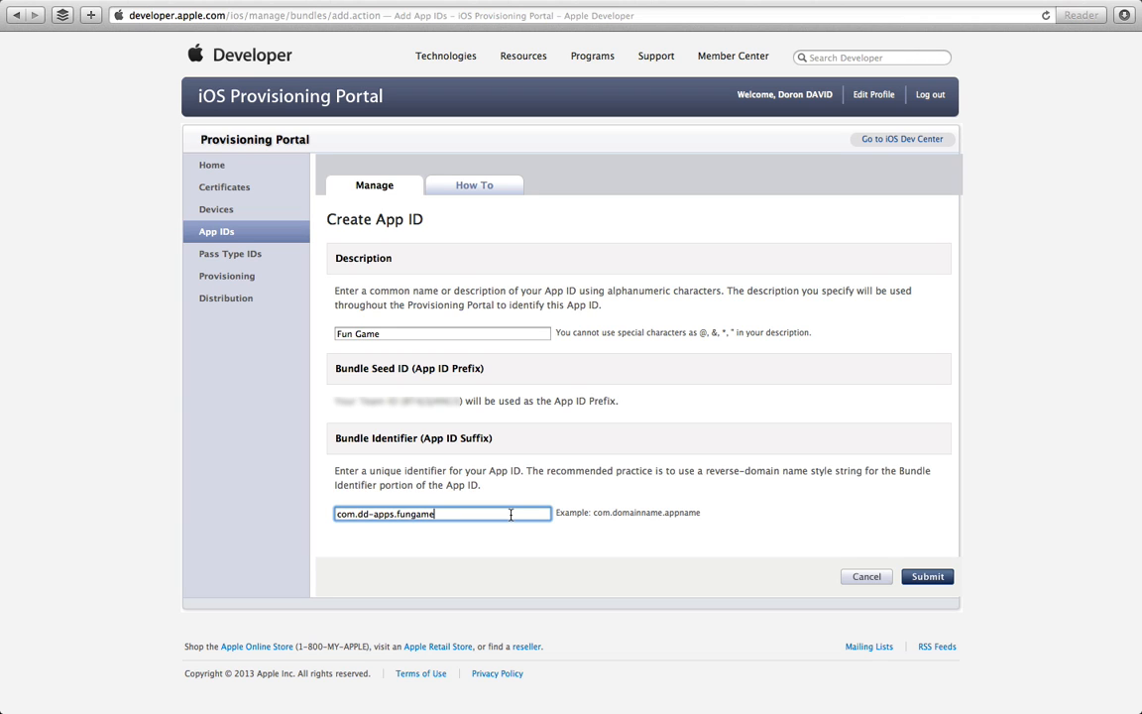
pyautogui.click(354, 515)
pyautogui.moveTo(354, 514); pyautogui.dragTo(393, 516)
pyautogui.doubleClick(414, 514)
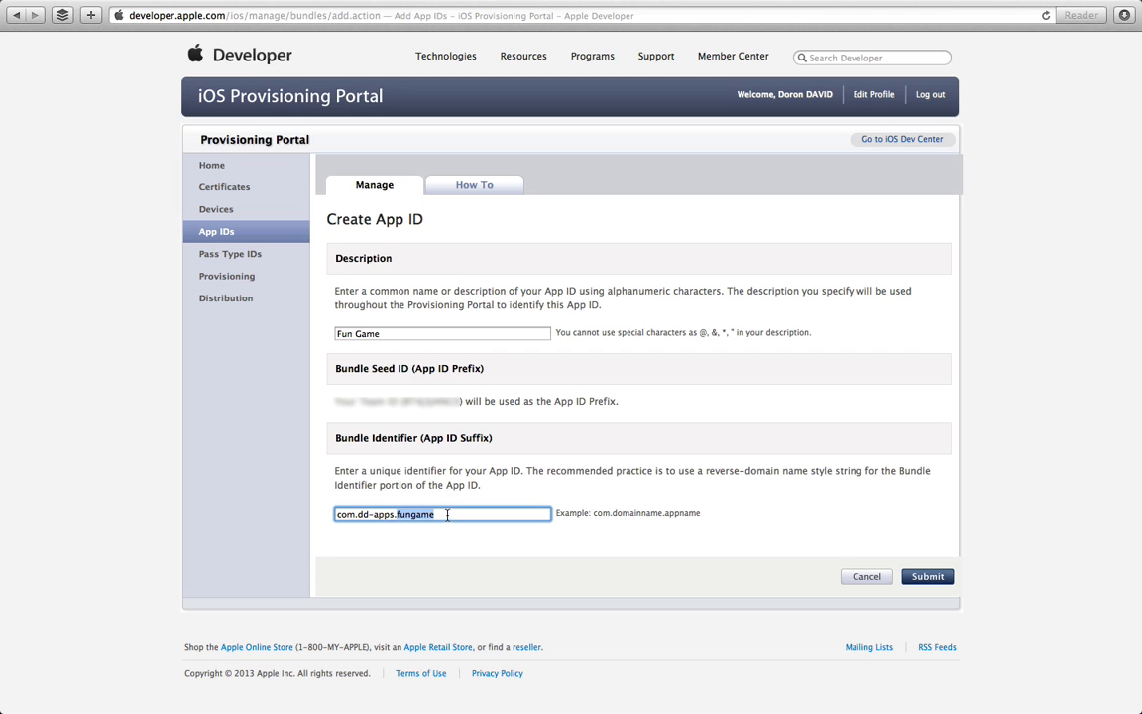
pyautogui.click(944, 577)
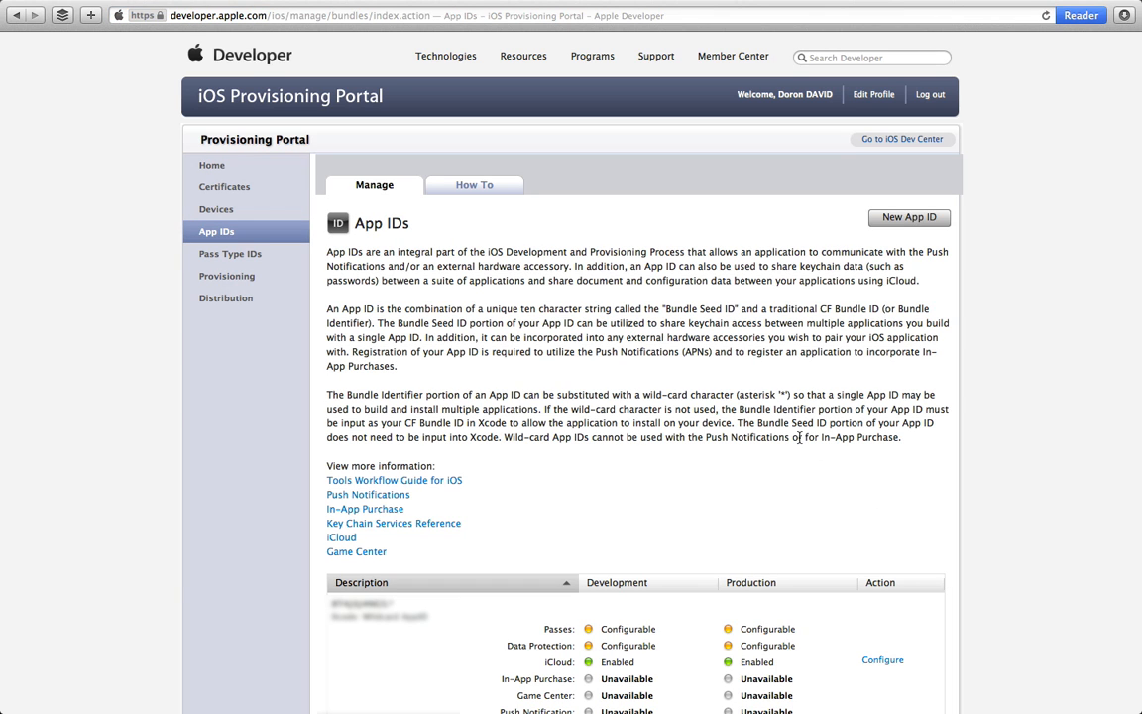
pyautogui.scroll(-2, 799, 438)
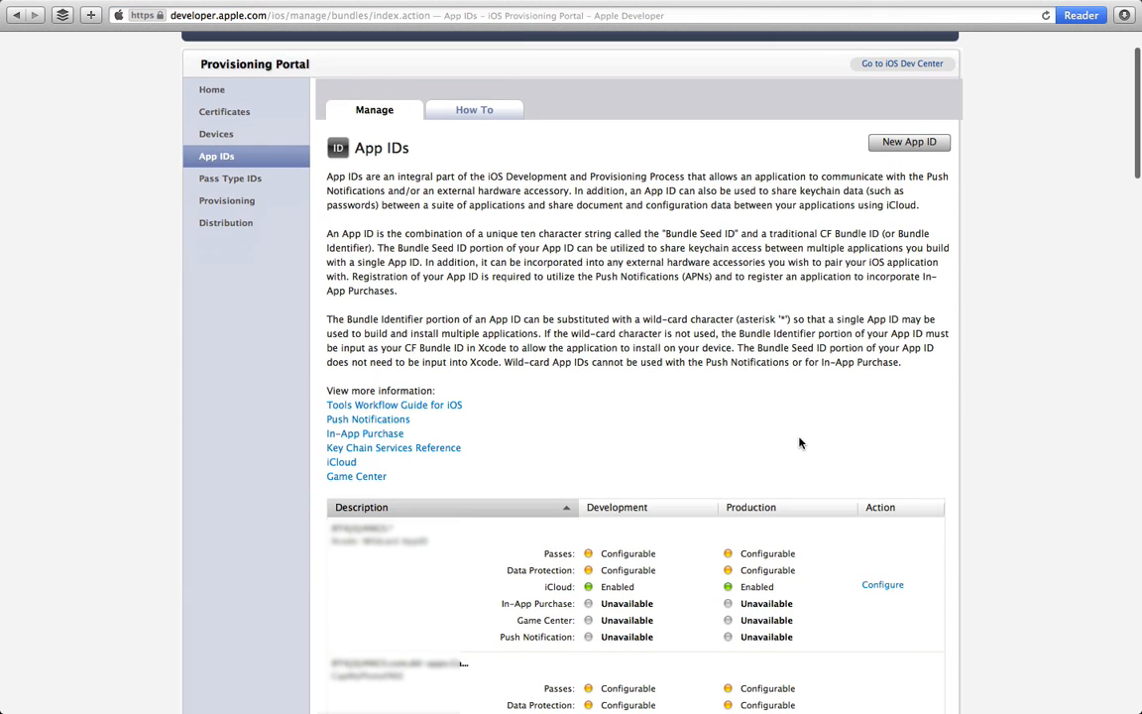
# Step: Go to the Provisioning section to list the Development Provisioning Profiles
pyautogui.scroll(2, 799, 443)
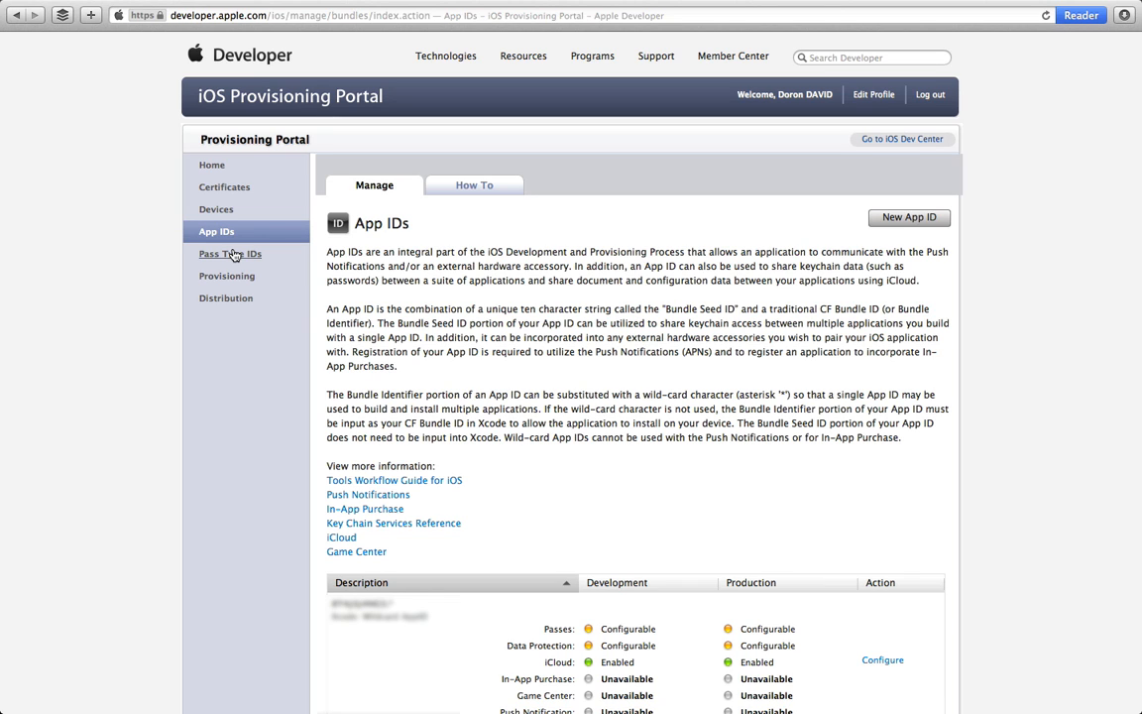
pyautogui.click(228, 276)
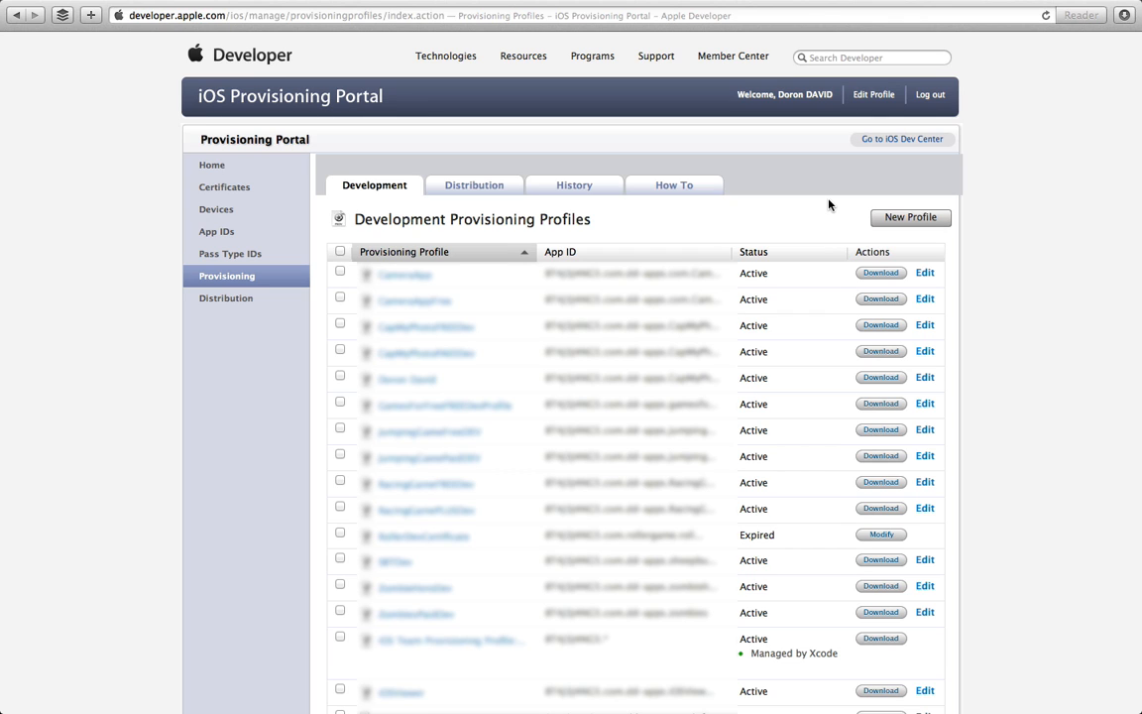
# Step: Start a new development profile named fungamedevelopment
pyautogui.click(912, 218)
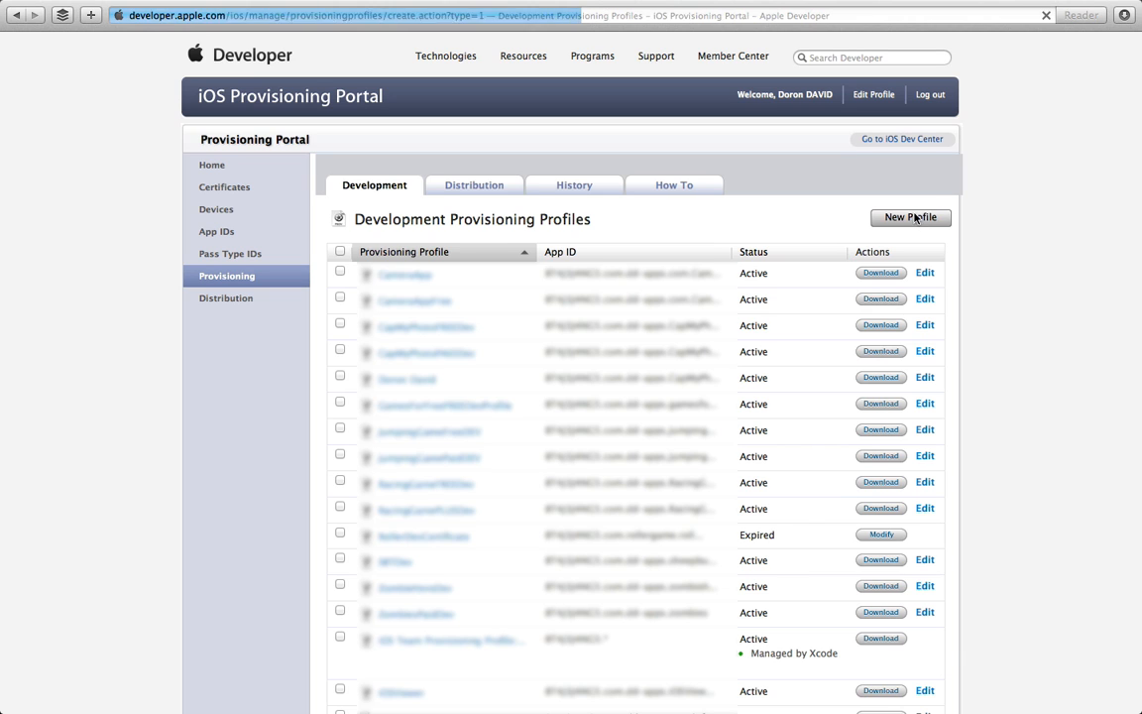
pyautogui.click(568, 290)
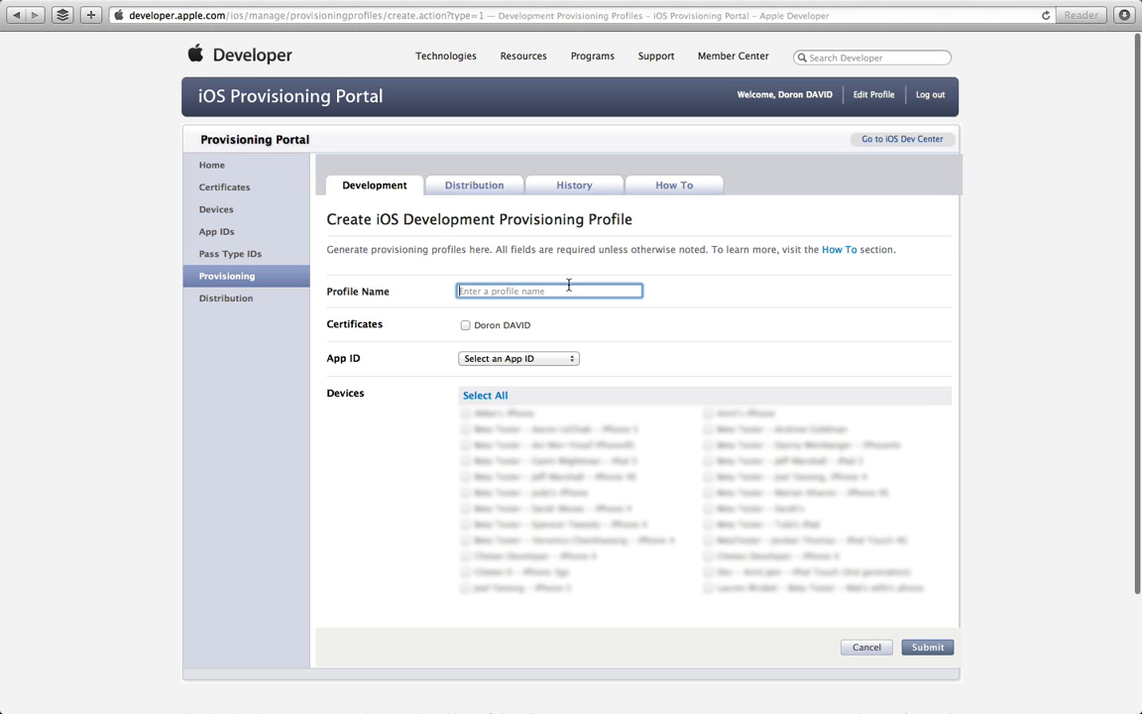
pyautogui.write('develpmnet')
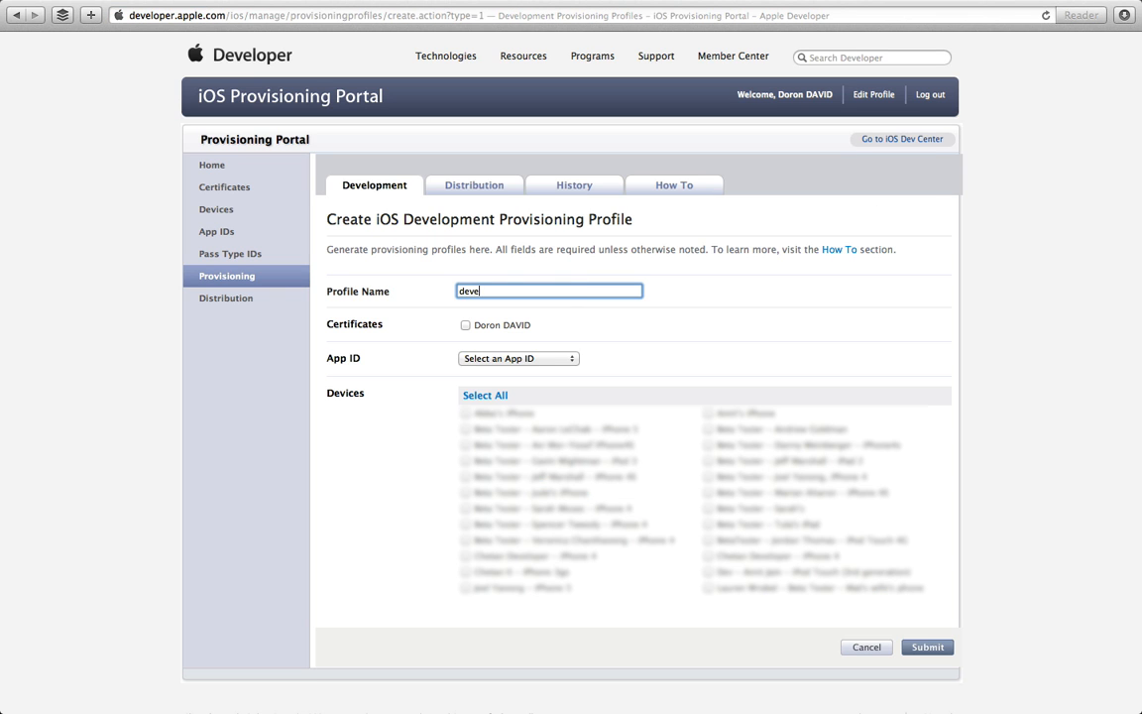
pyautogui.press('BackSpace')
pyautogui.press('BackSpace')
pyautogui.press('BackSpace')
pyautogui.press('BackSpace')
pyautogui.press('BackSpace')
pyautogui.write('opment')
pyautogui.press('BackSpace')
pyautogui.press('BackSpace')
pyautogui.press('BackSpace')
pyautogui.press('BackSpace')
pyautogui.press('BackSpace')
pyautogui.press('BackSpace')
pyautogui.press('BackSpace')
pyautogui.press('BackSpace')
pyautogui.press('BackSpace')
pyautogui.press('BackSpace')
pyautogui.write('fungamedevelopment')
# Step: Include the developer certificate, Fun Game App ID and several test devices, then submit
pyautogui.click(465, 326)
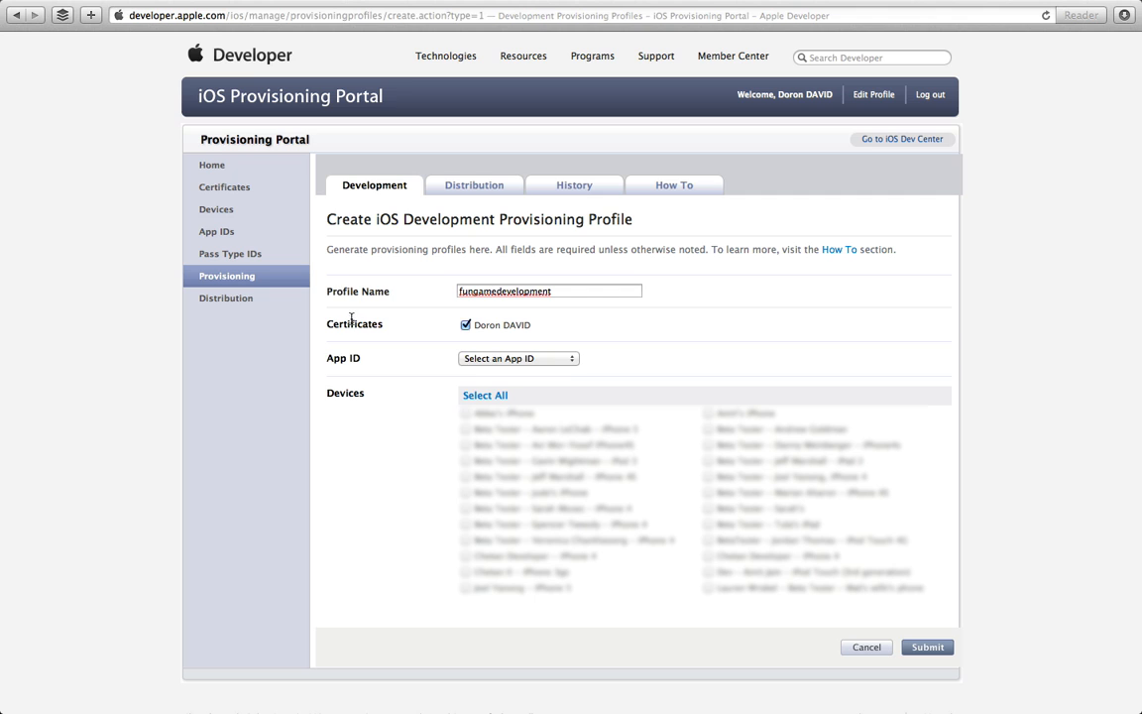
pyautogui.click(521, 359)
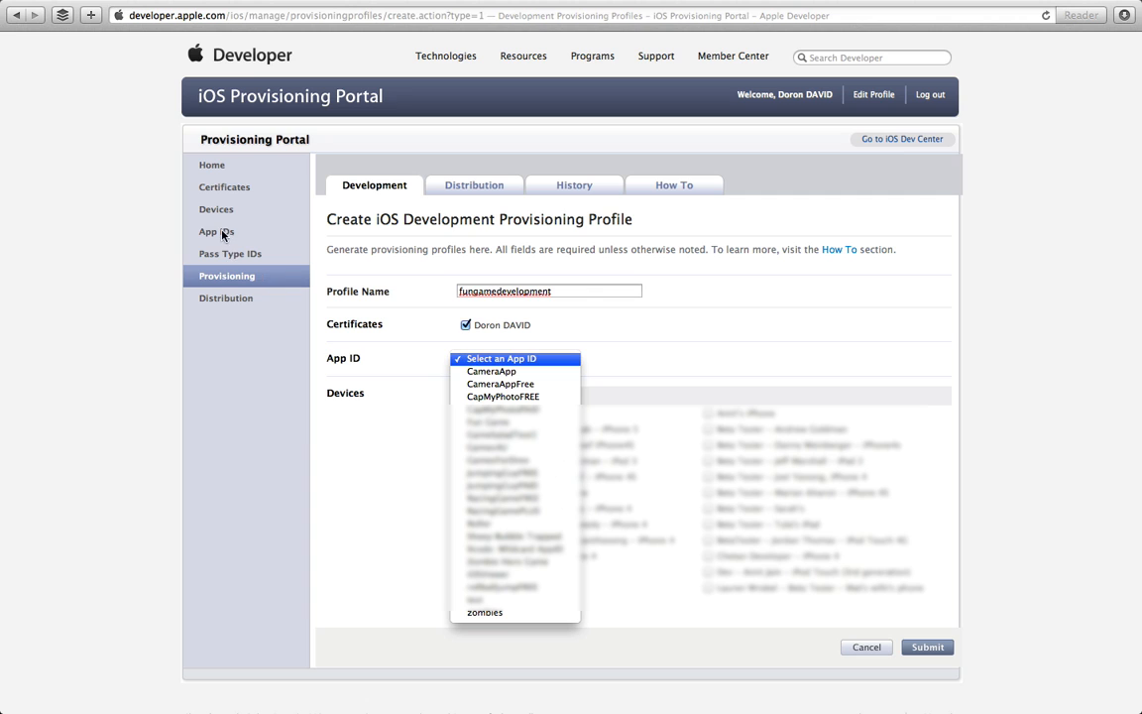
pyautogui.click(477, 421)
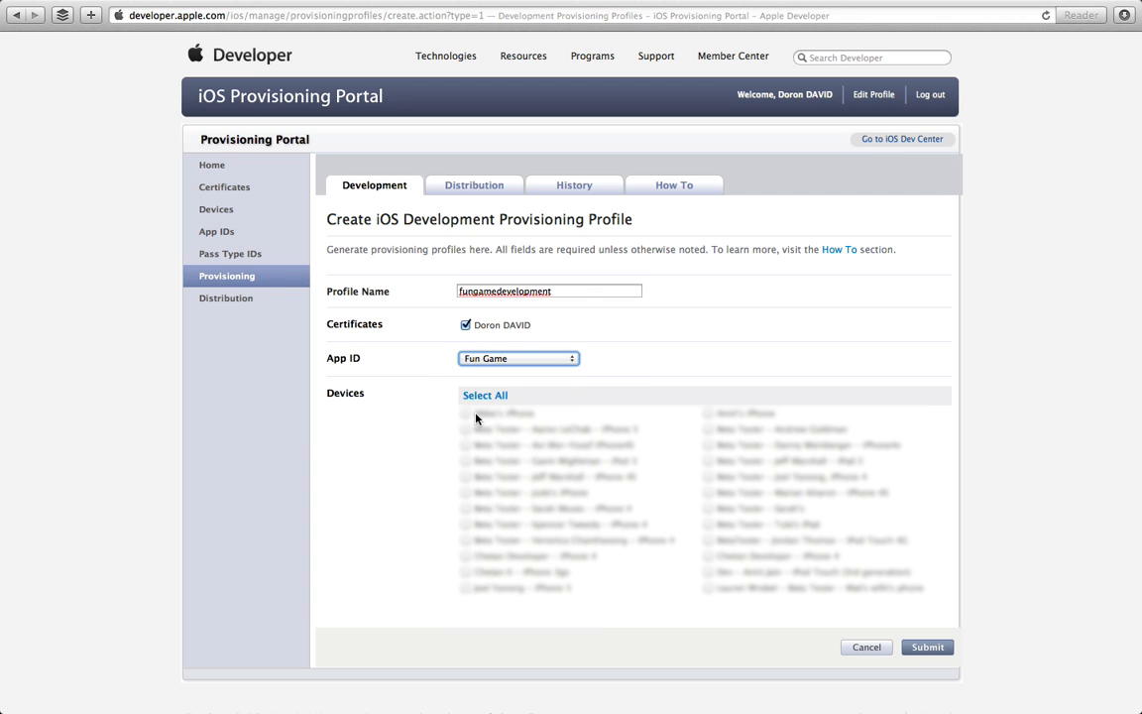
pyautogui.click(465, 414)
pyautogui.click(465, 429)
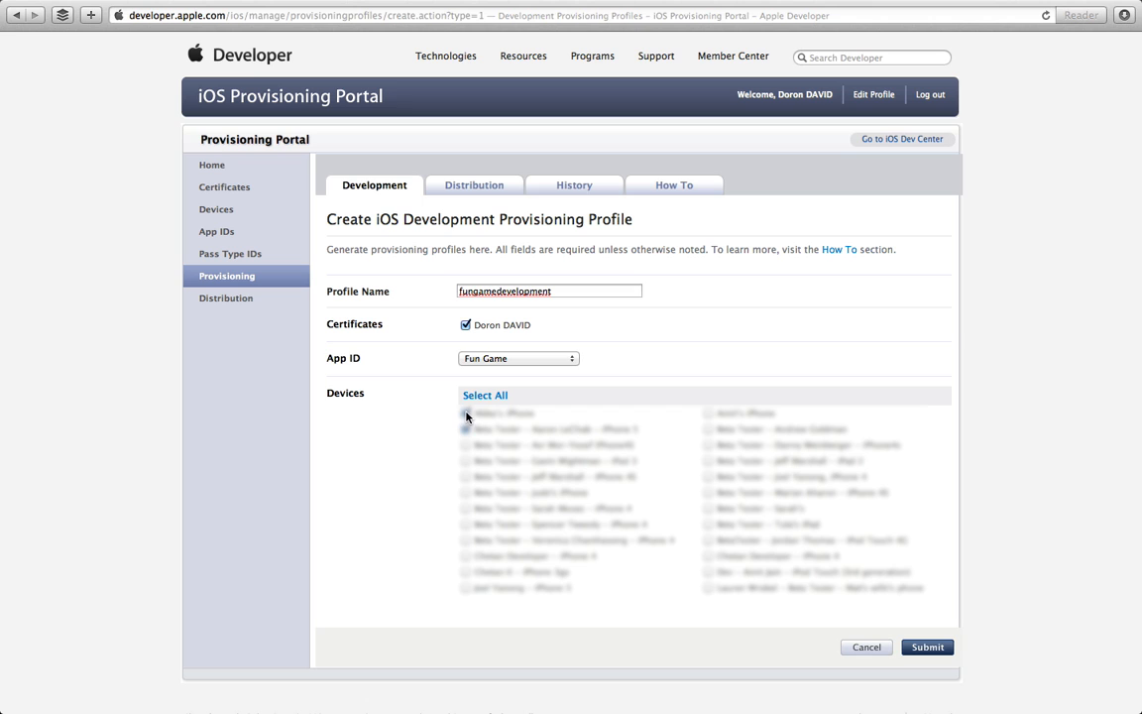
pyautogui.click(465, 431)
pyautogui.click(465, 446)
pyautogui.click(466, 462)
pyautogui.click(465, 414)
pyautogui.click(465, 493)
pyautogui.click(913, 651)
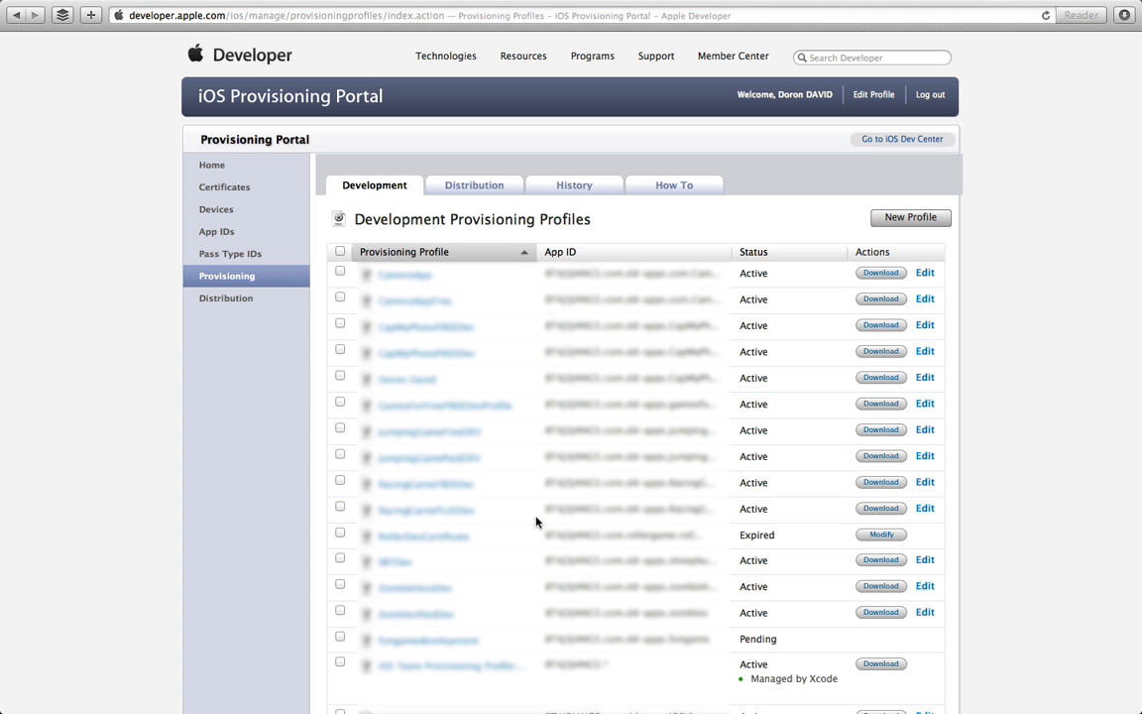
# Step: Reload the profiles list until fungamedevelopment shows Active, then download it
pyautogui.scroll(-5, 535, 521)
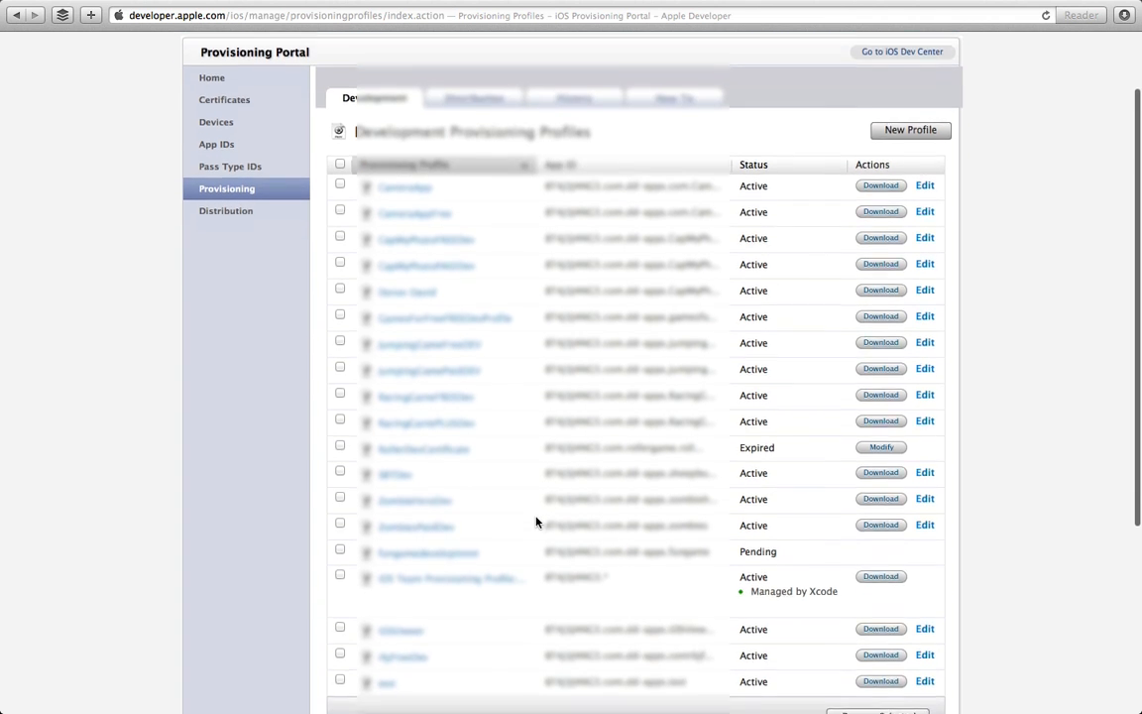
pyautogui.scroll(1, 536, 522)
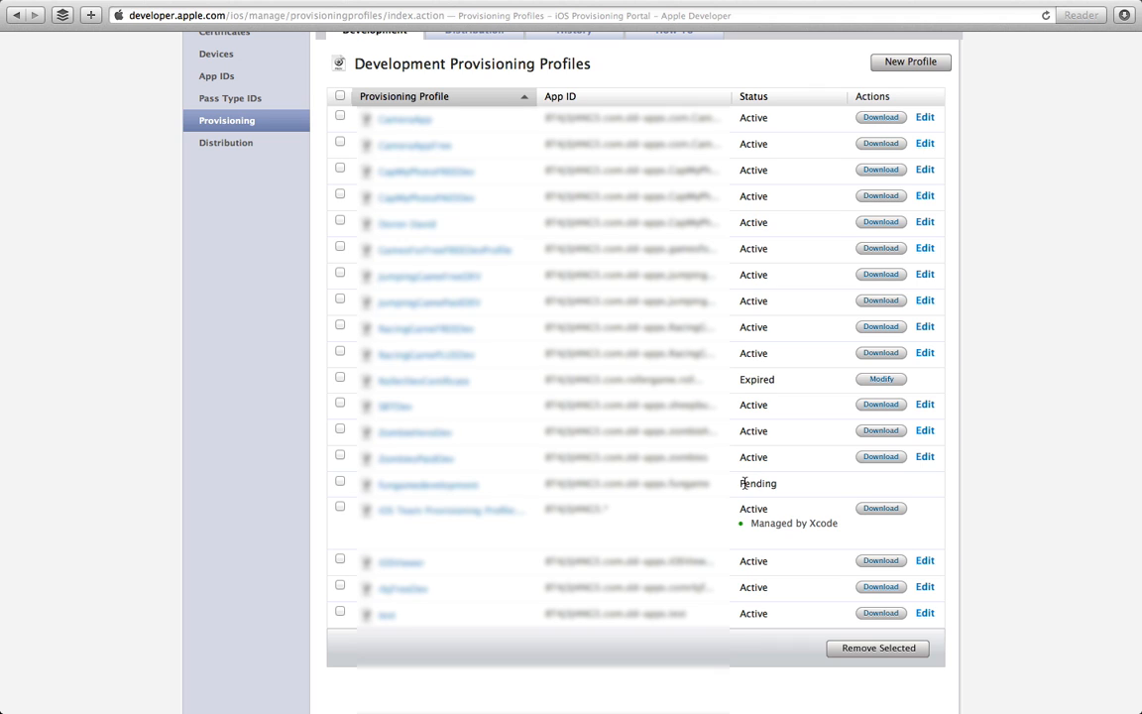
pyautogui.click(1045, 16)
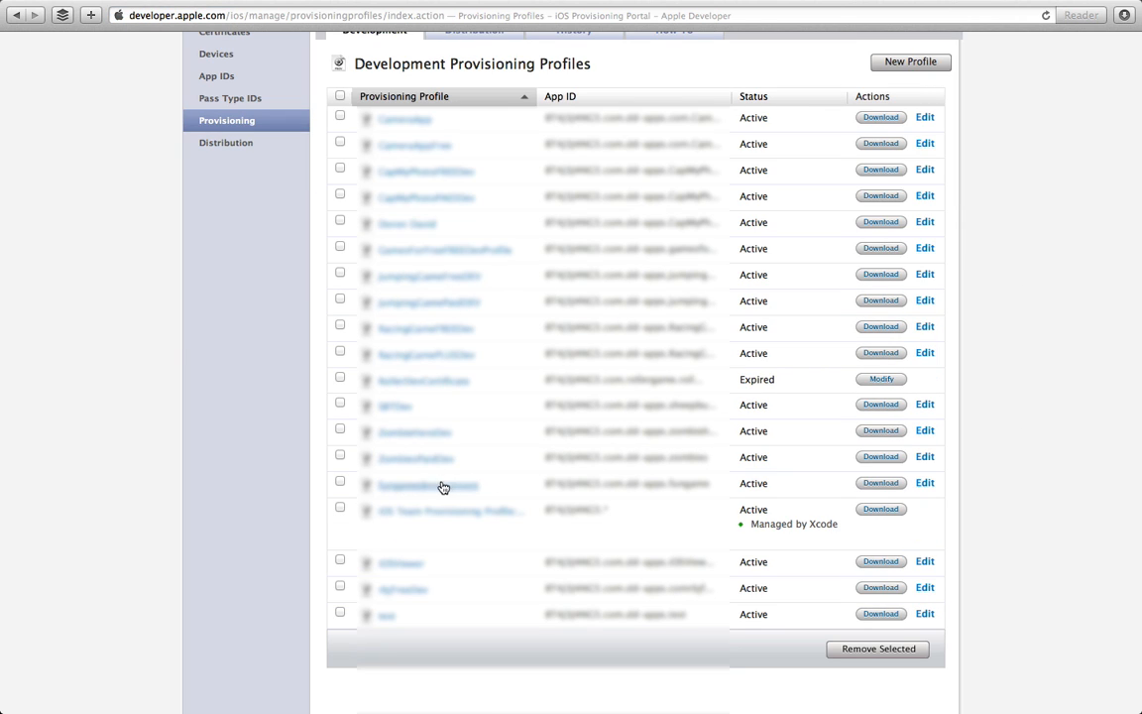
pyautogui.click(885, 486)
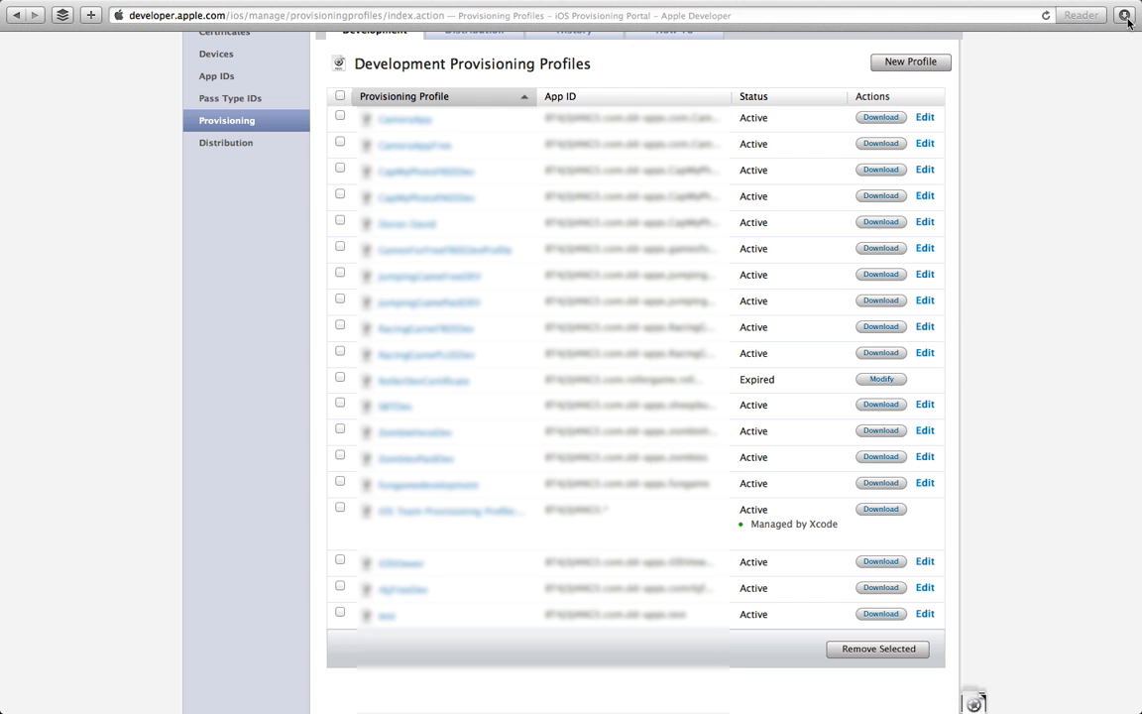
# Step: Install the downloaded fungamedevelopment.mobileprovision and return to the Safari profiles list
pyautogui.doubleClick(1029, 79)
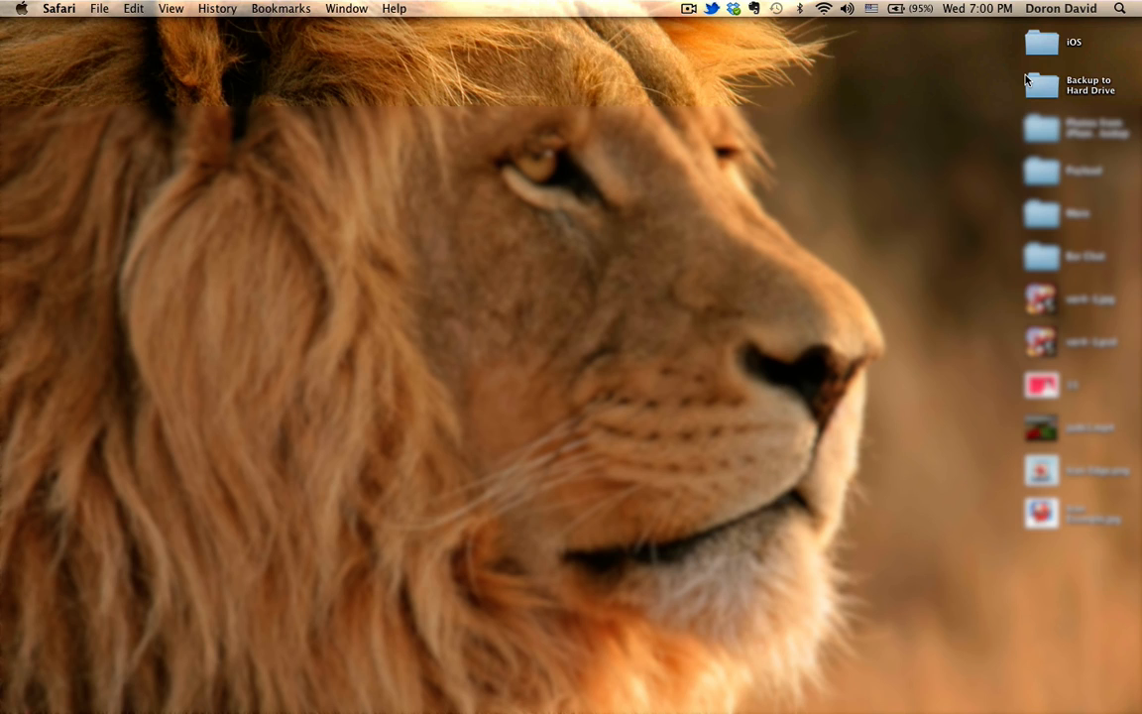
pyautogui.hotkey('ctrl', 'Right')
pyautogui.hotkey('ctrl', 'Left')
pyautogui.hotkey('ctrl', 'Right')
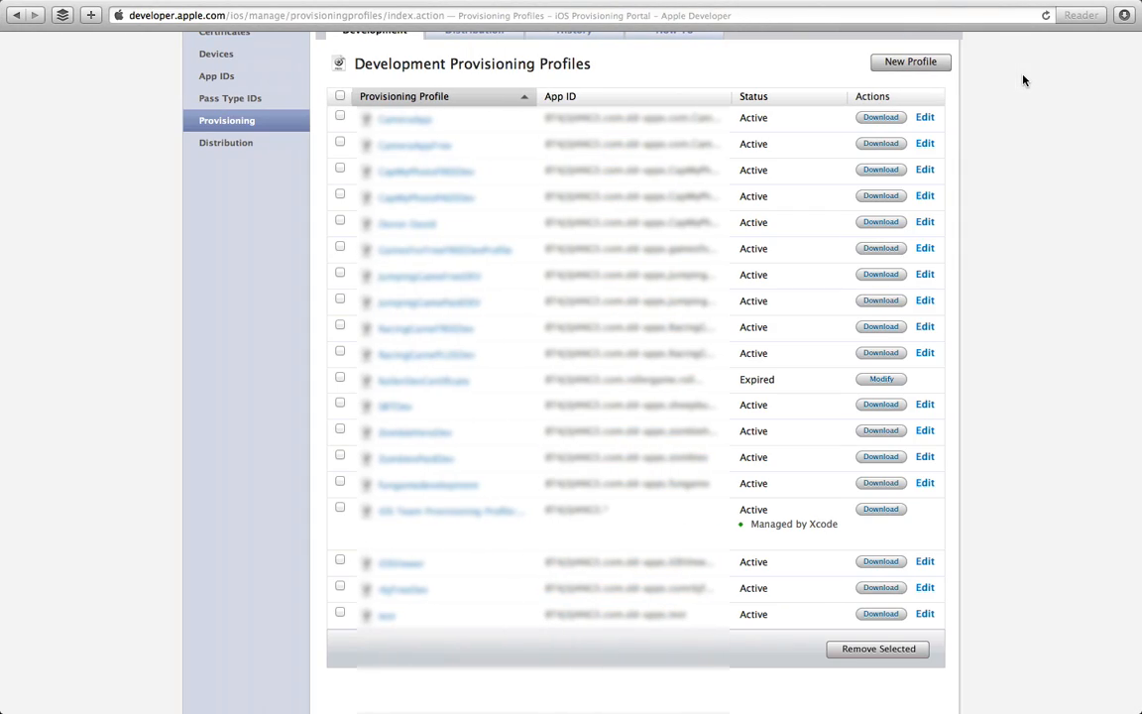
pyautogui.scroll(3, 977, 344)
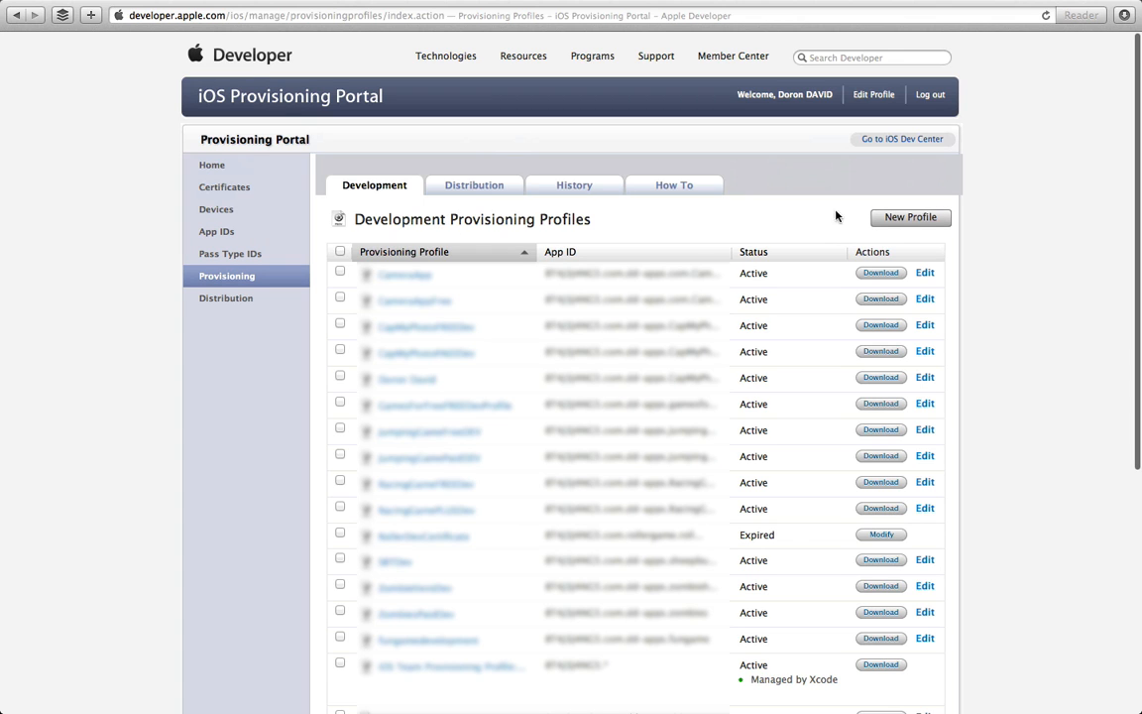
# Step: Cancel a new development profile form and show the Distribution profiles list
pyautogui.click(905, 218)
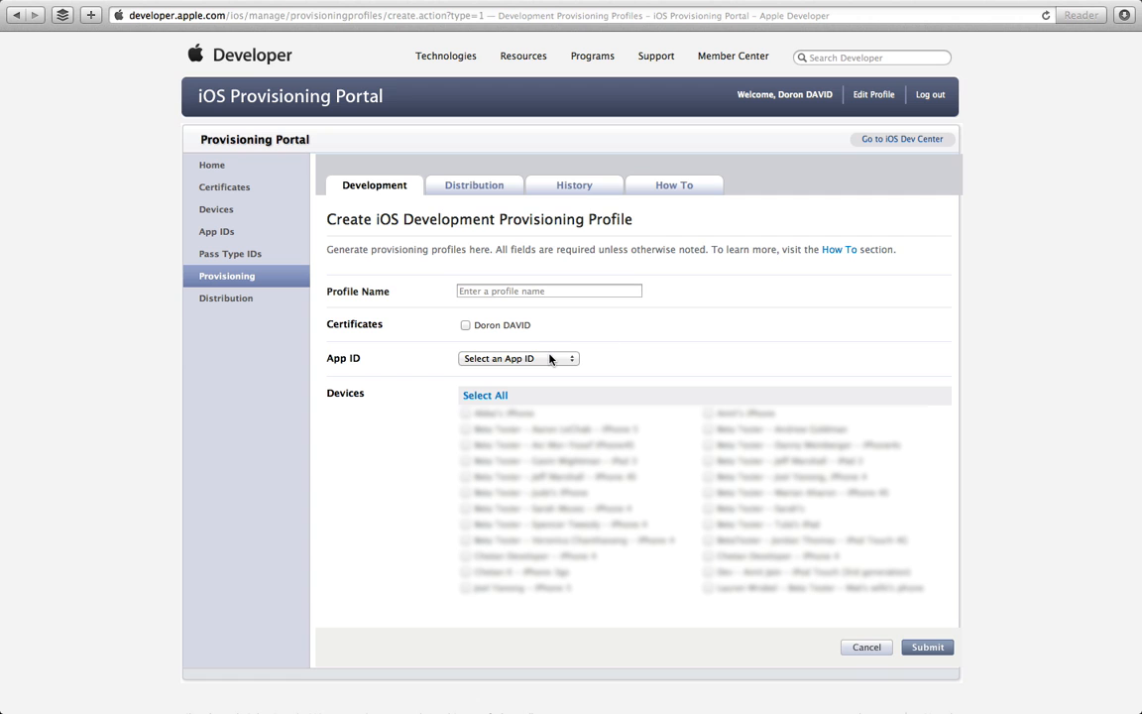
pyautogui.click(882, 650)
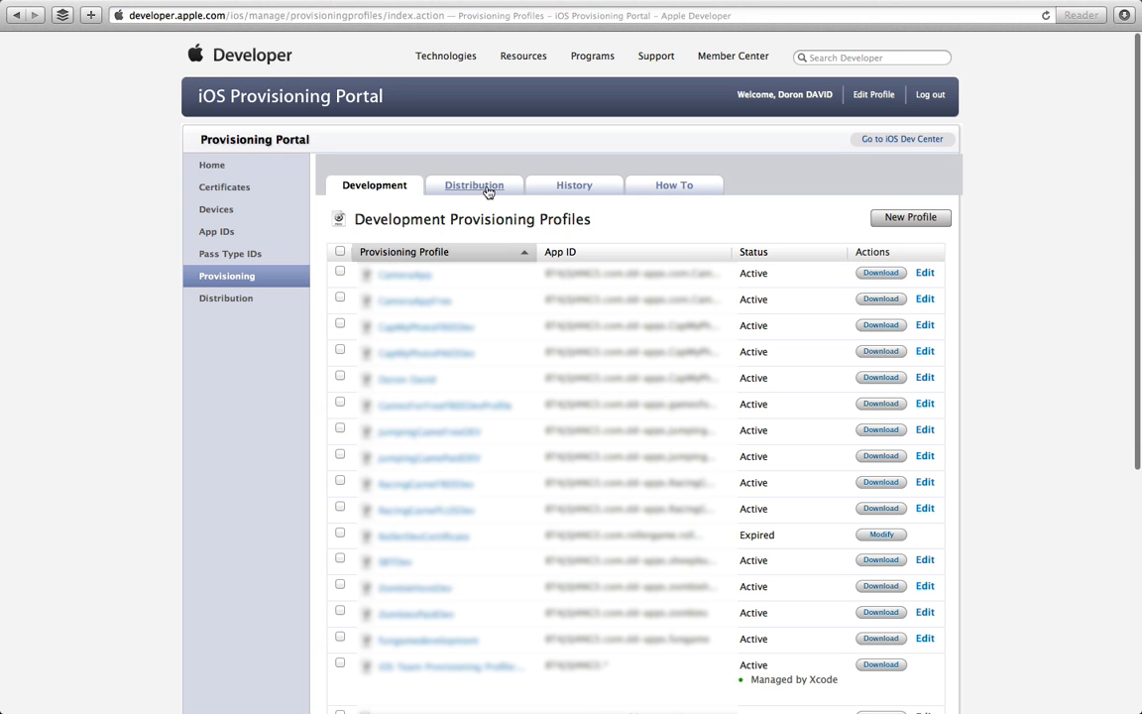
pyautogui.click(486, 190)
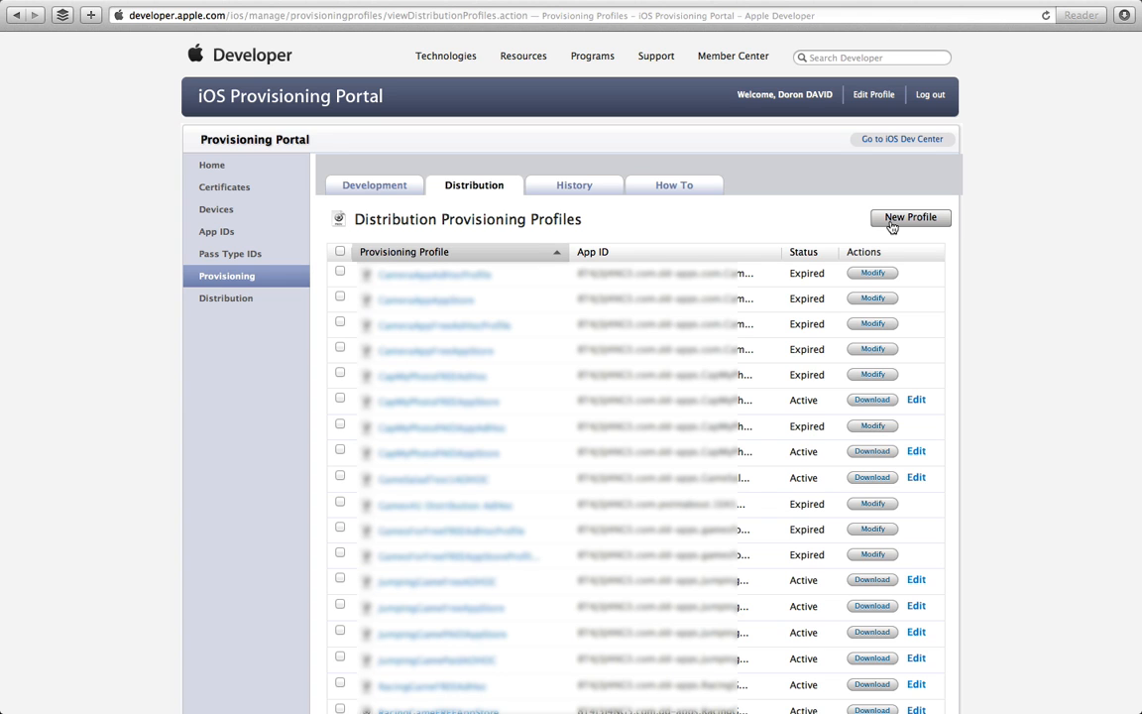
# Step: Start a new Ad Hoc distribution profile named fungameadhoc
pyautogui.click(908, 218)
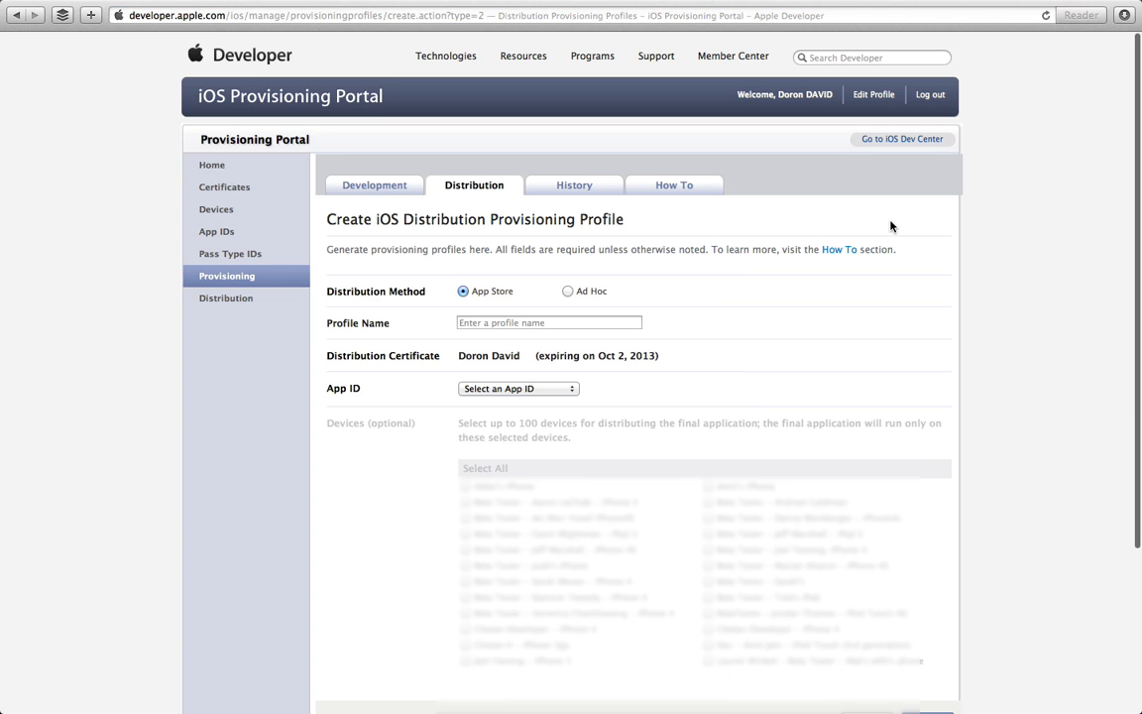
pyautogui.click(568, 291)
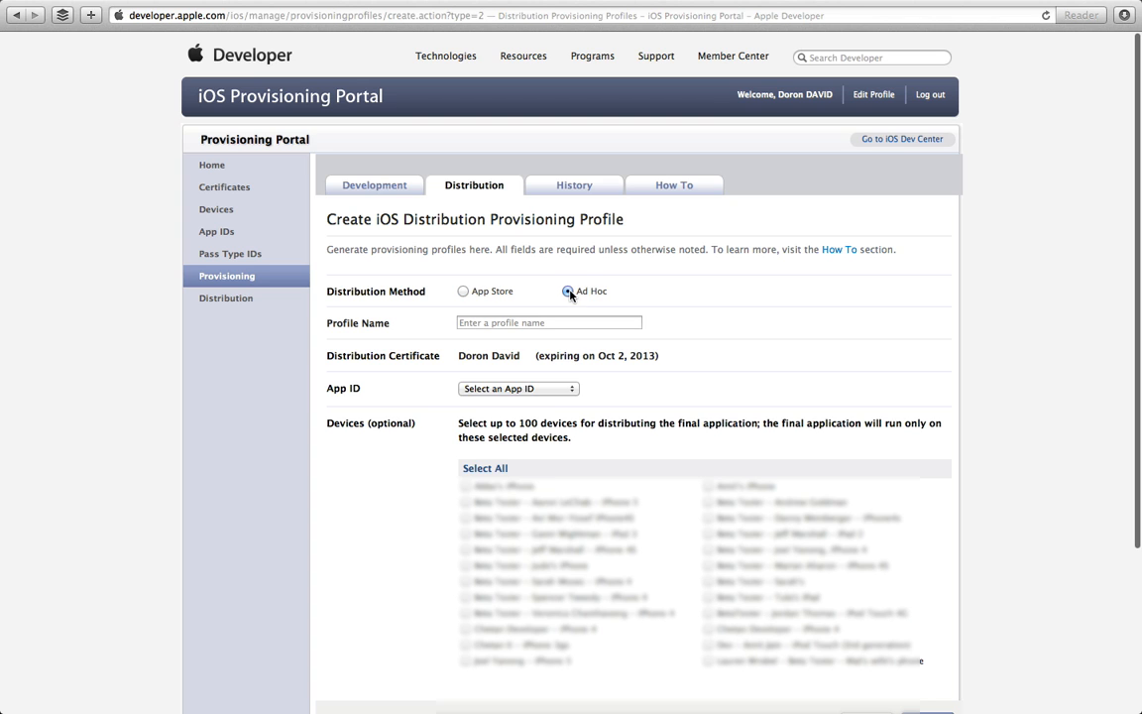
pyautogui.click(512, 324)
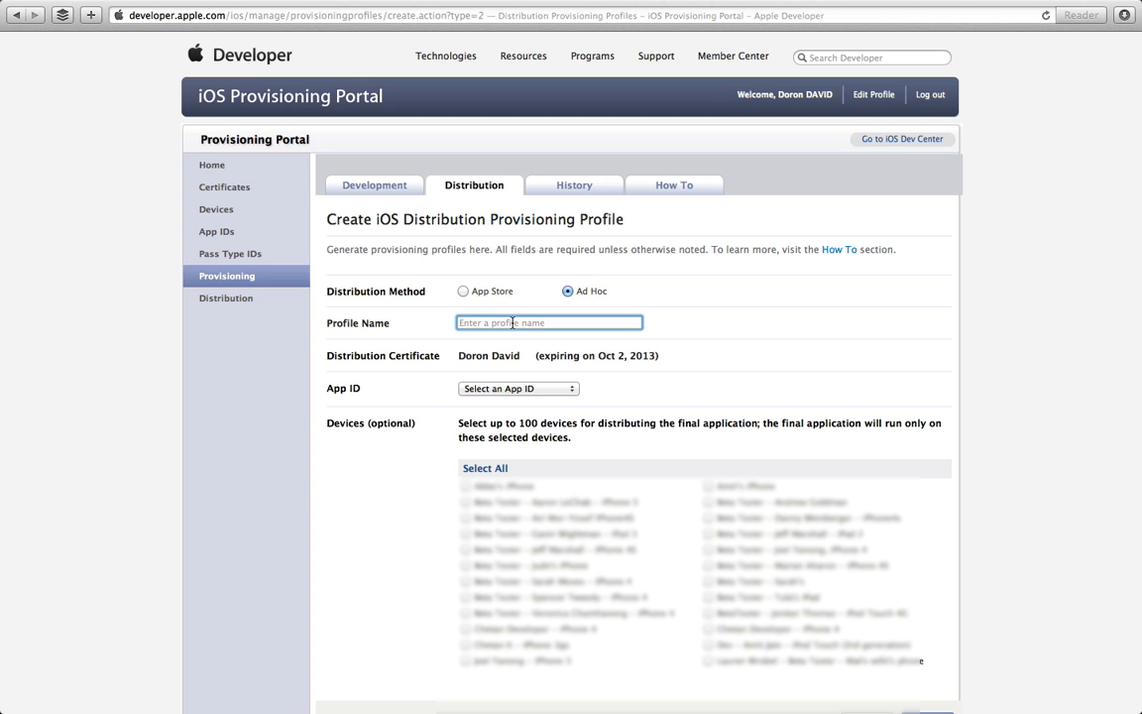
pyautogui.write('fungameadhoc')
# Step: Assign the Fun Game App ID and three test devices, then submit the profile
pyautogui.click(555, 389)
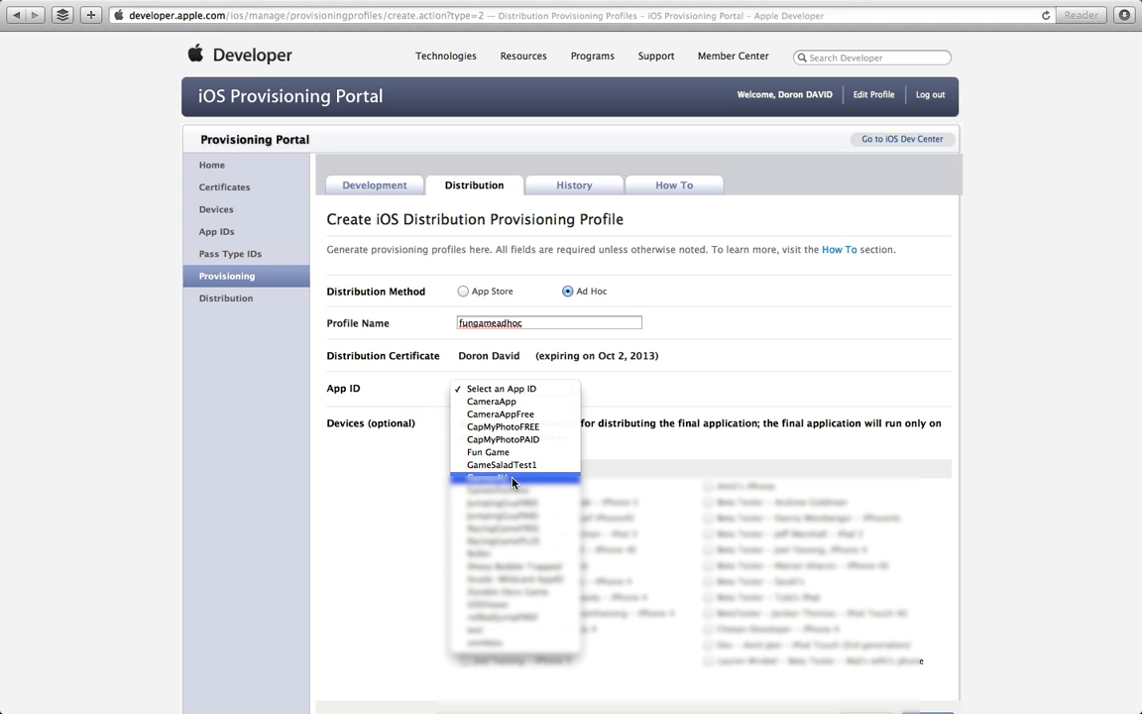
pyautogui.click(501, 452)
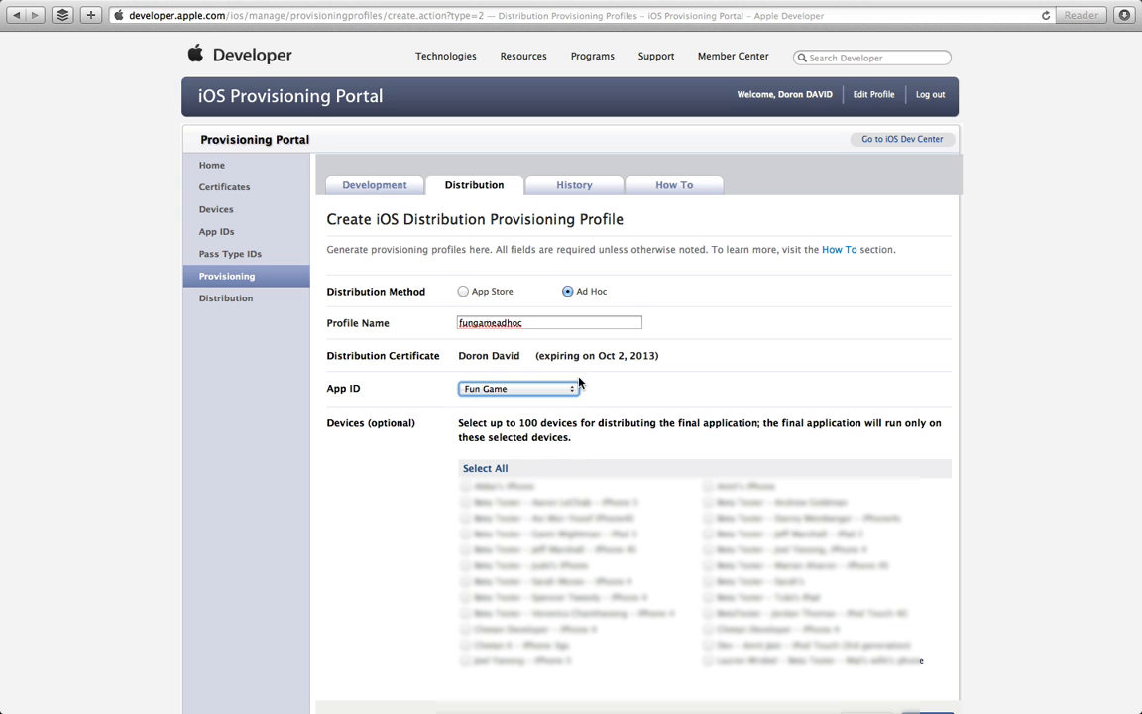
pyautogui.click(465, 503)
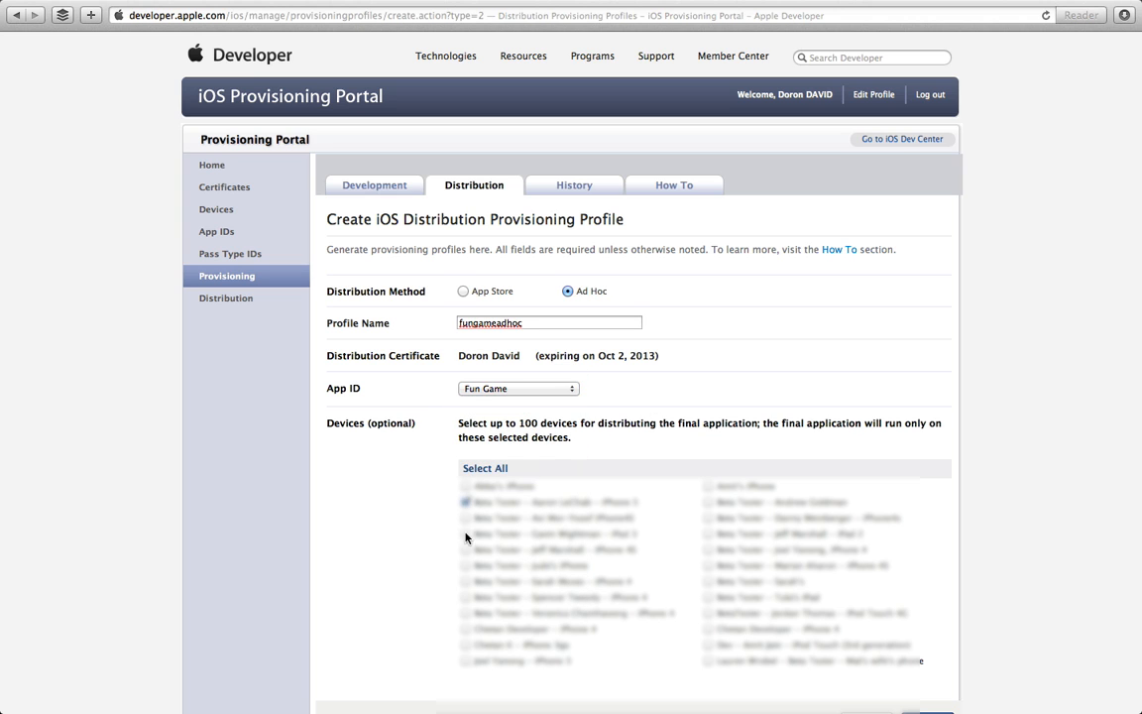
pyautogui.click(465, 534)
pyautogui.click(465, 550)
pyautogui.scroll(-2, 720, 430)
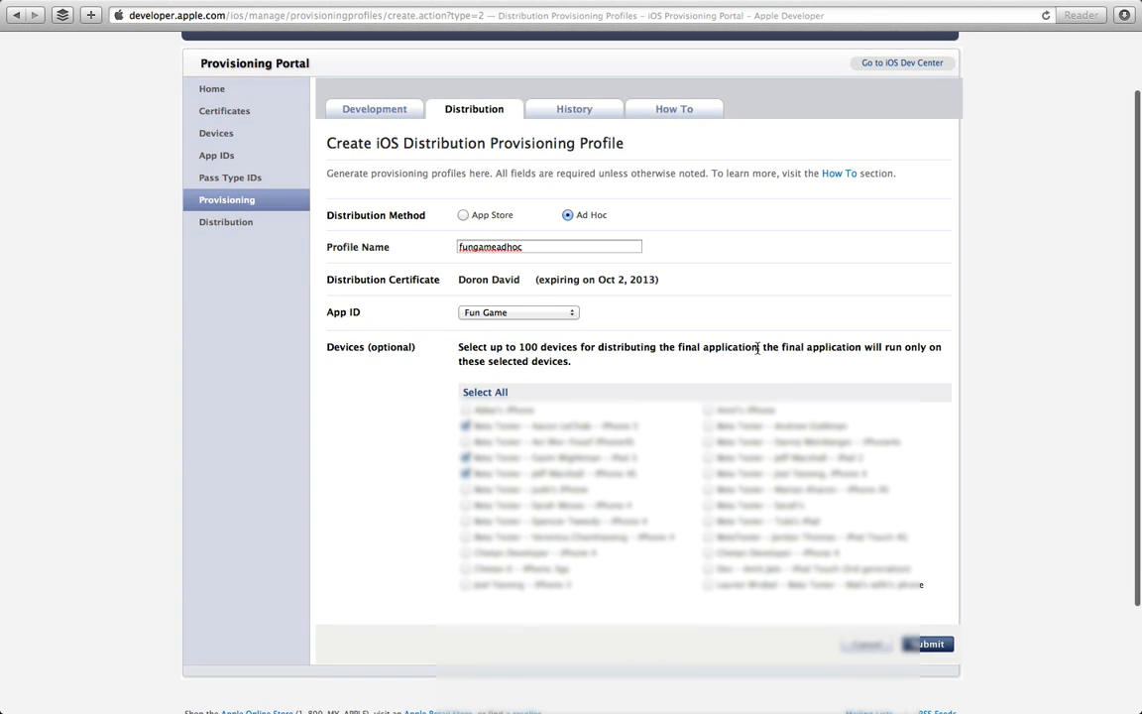
pyautogui.scroll(1, 758, 350)
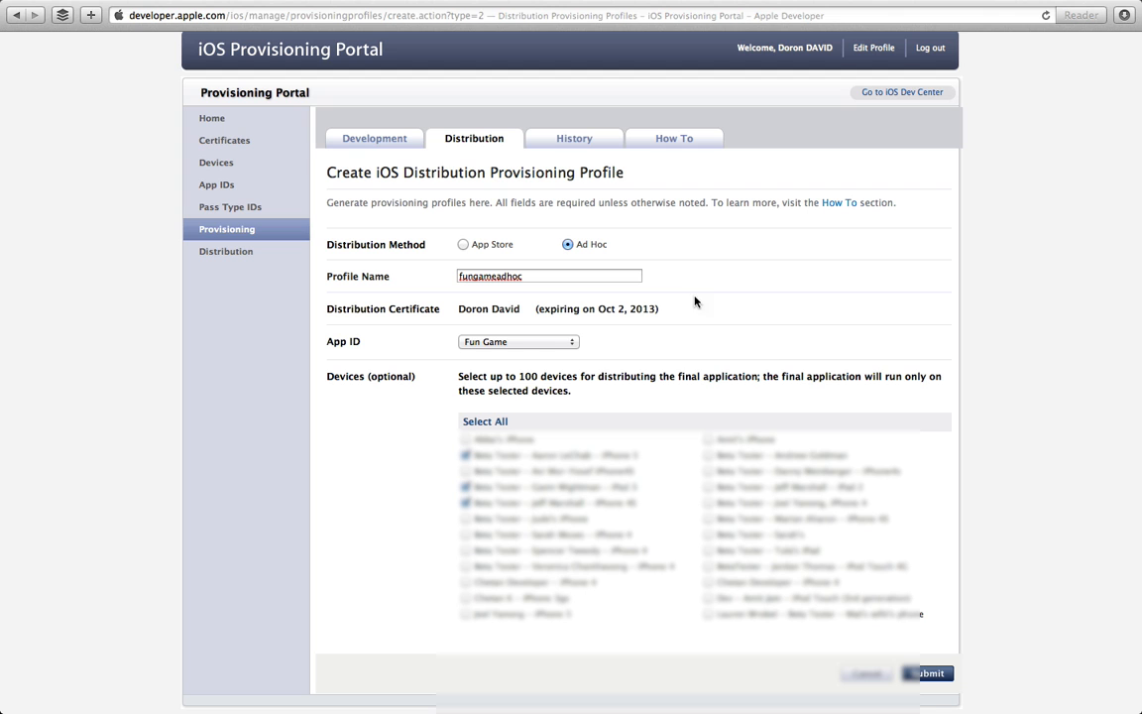
pyautogui.click(922, 674)
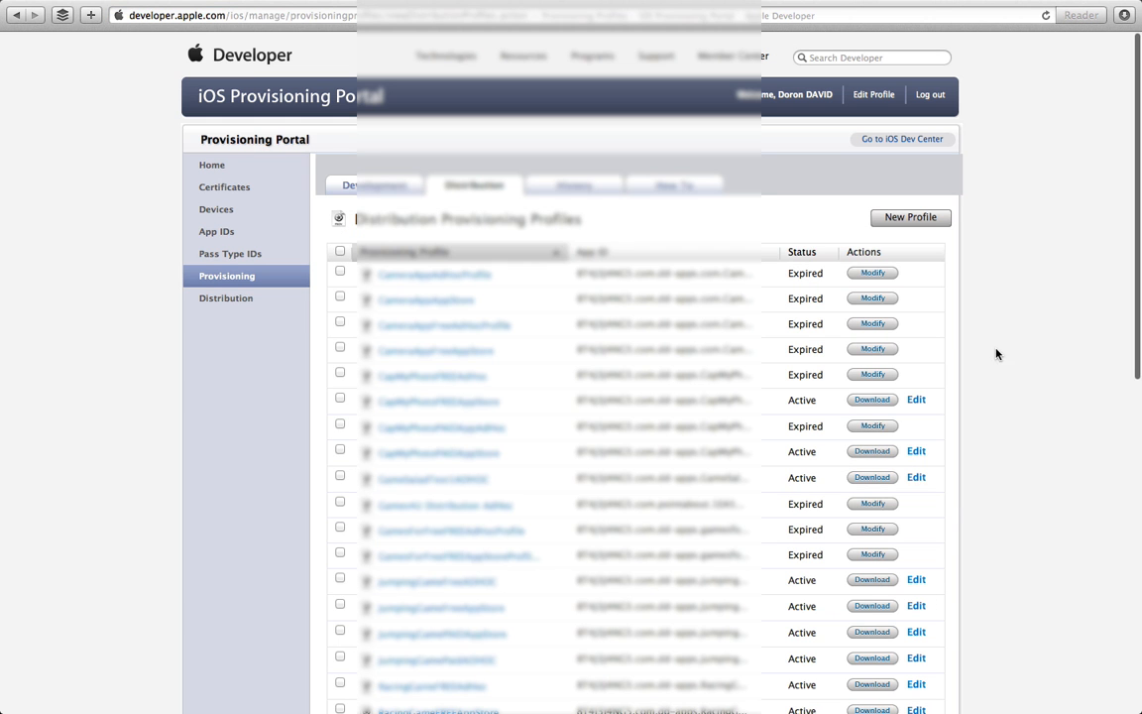
pyautogui.scroll(-15, 943, 505)
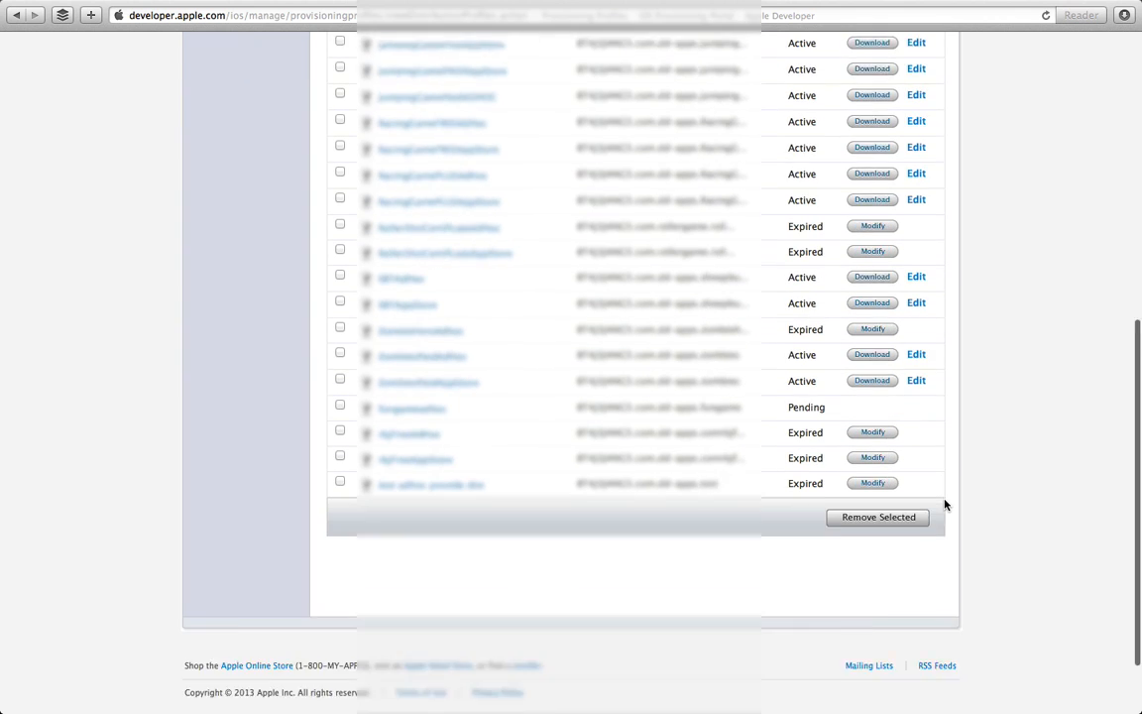
pyautogui.scroll(15, 936, 331)
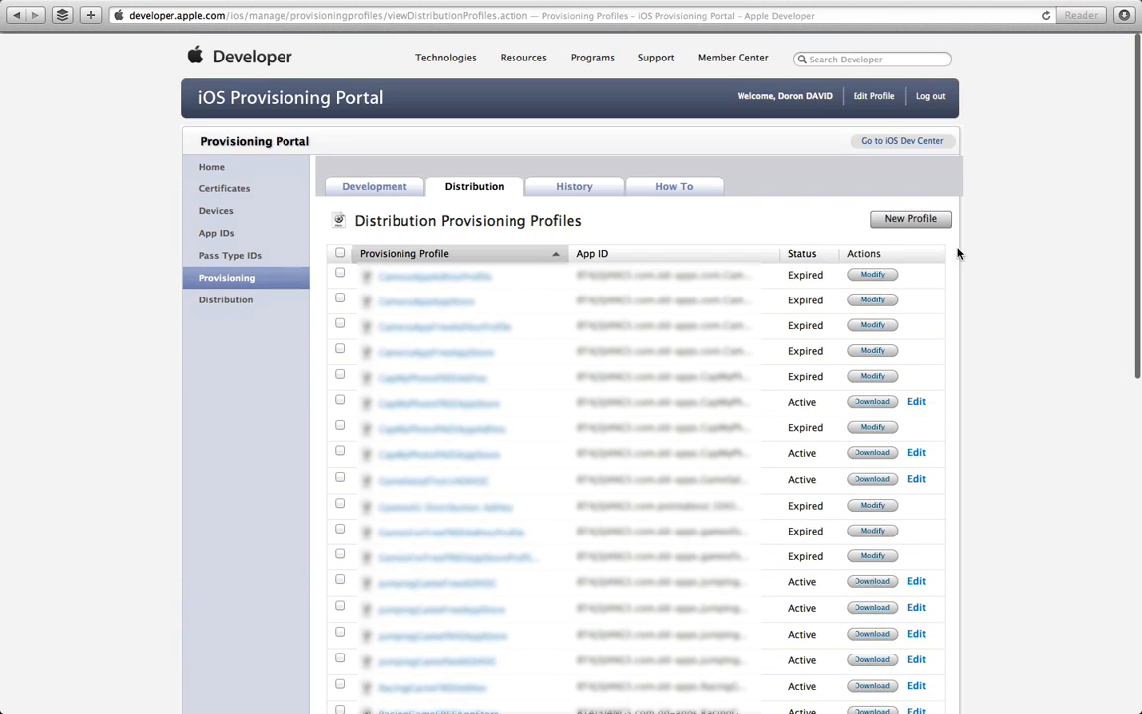
# Step: Submit an App Store profile named fungameappstore using the Fun Game App ID
pyautogui.click(910, 219)
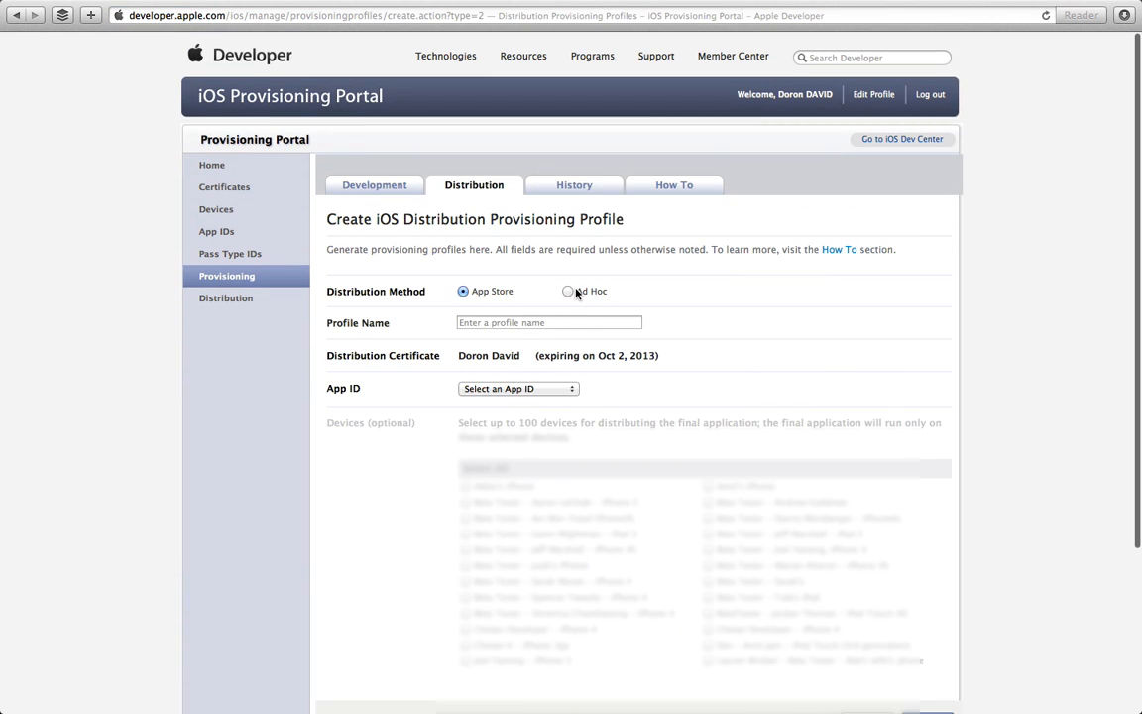
pyautogui.click(464, 291)
pyautogui.click(468, 324)
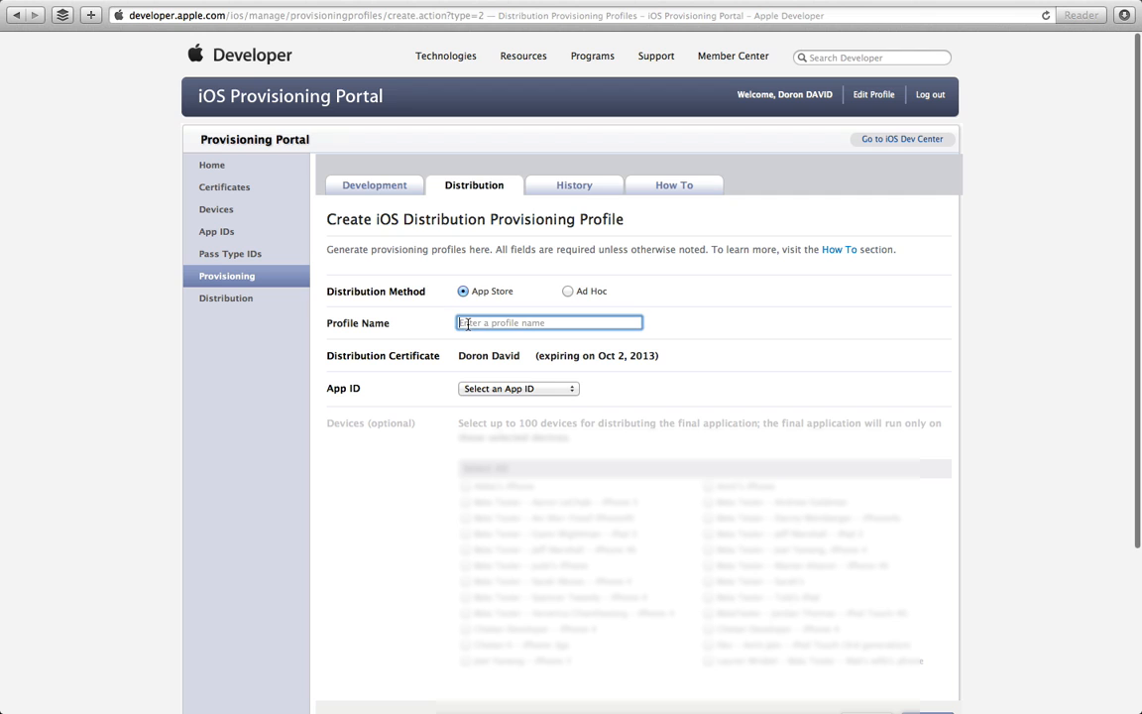
pyautogui.write('funga')
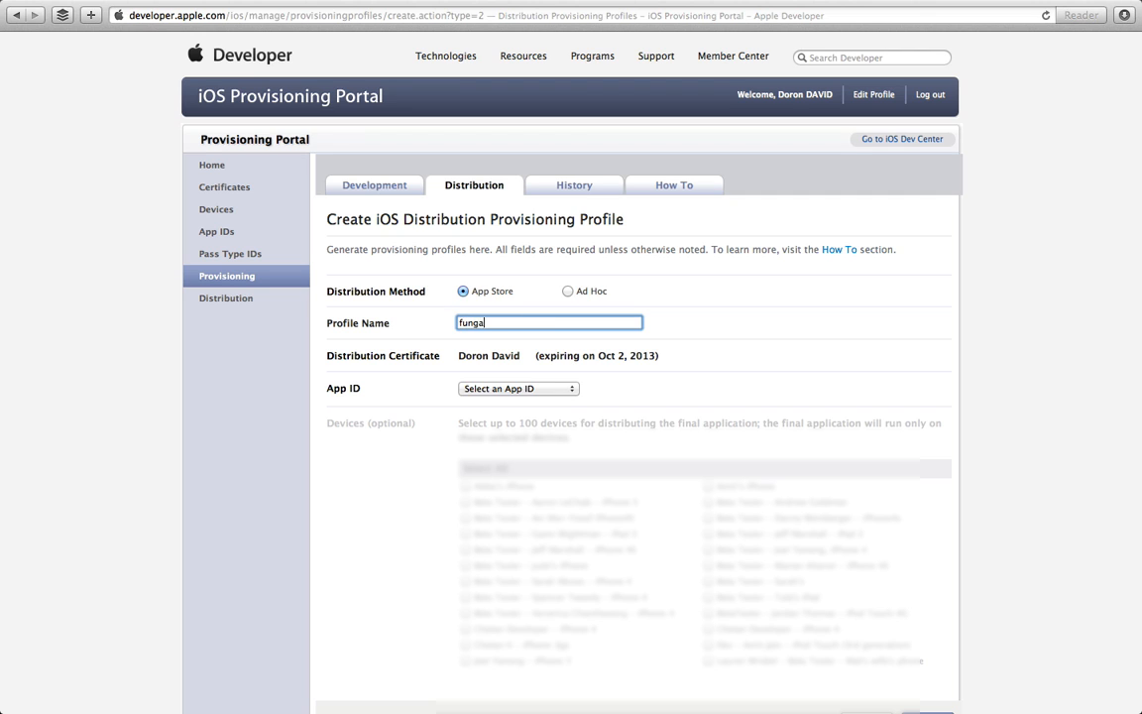
pyautogui.write('meappstore')
pyautogui.click(507, 389)
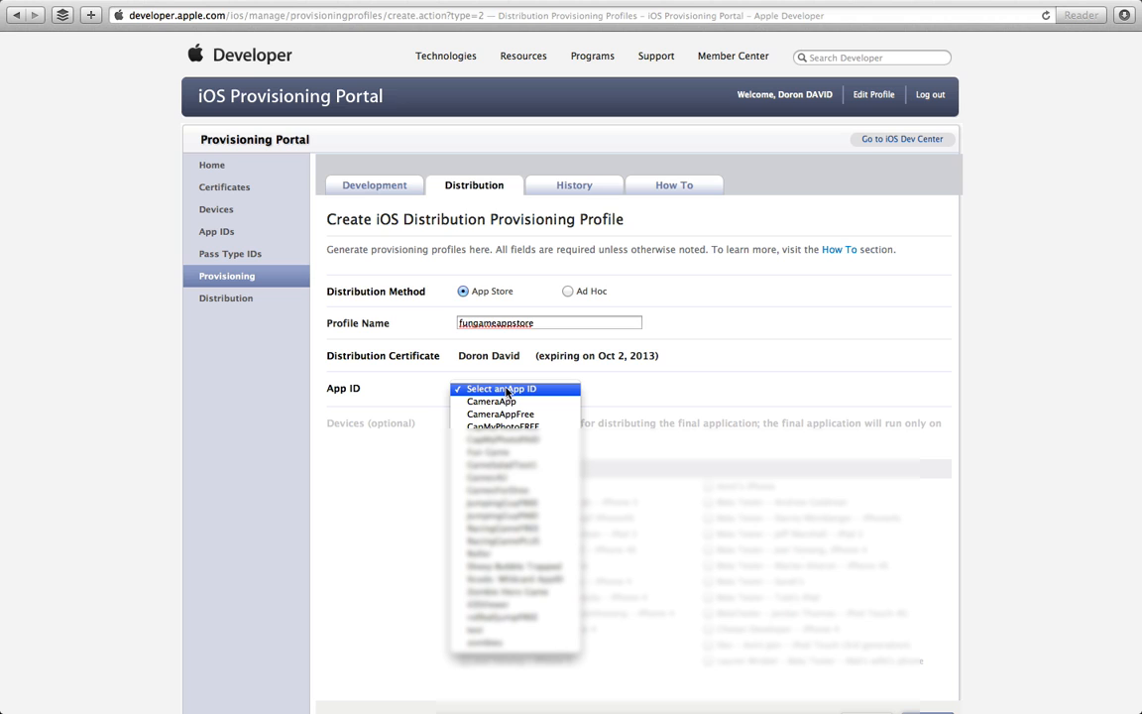
pyautogui.click(495, 453)
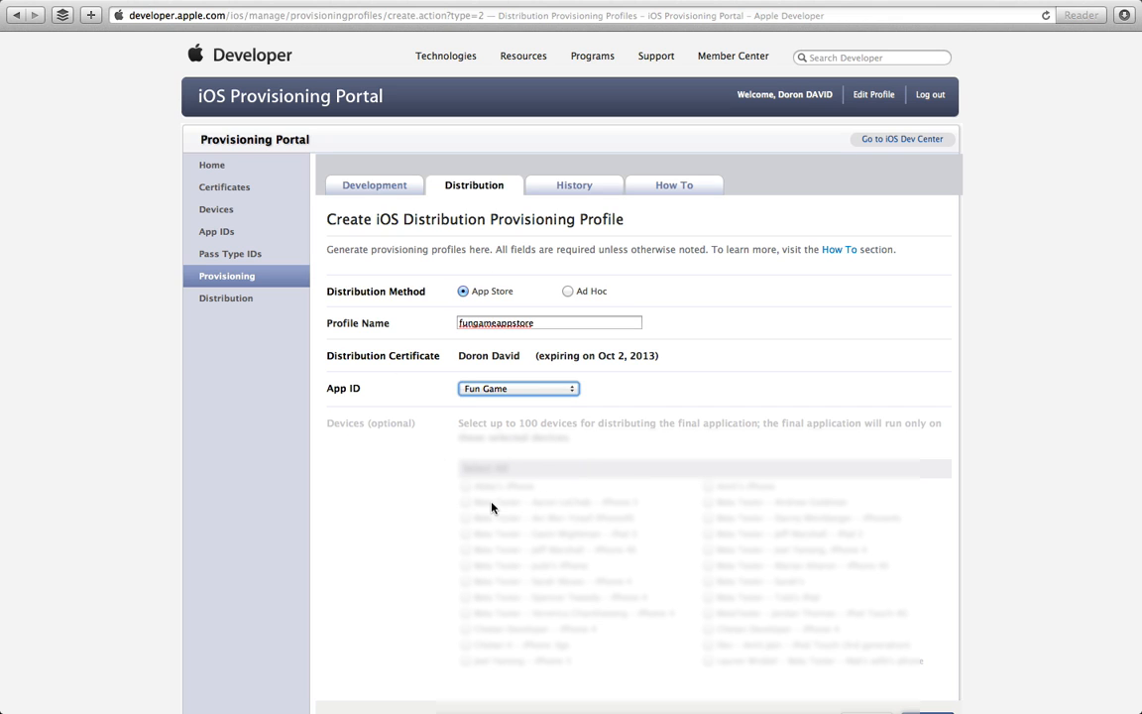
pyautogui.scroll(-3, 492, 506)
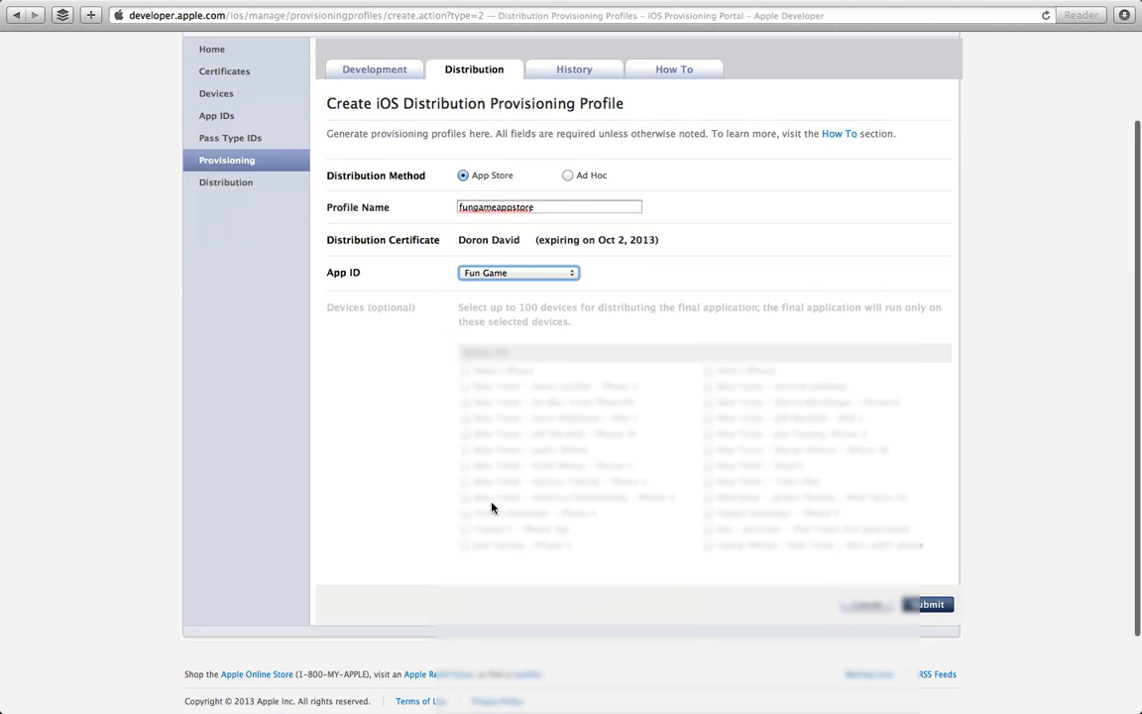
pyautogui.click(932, 586)
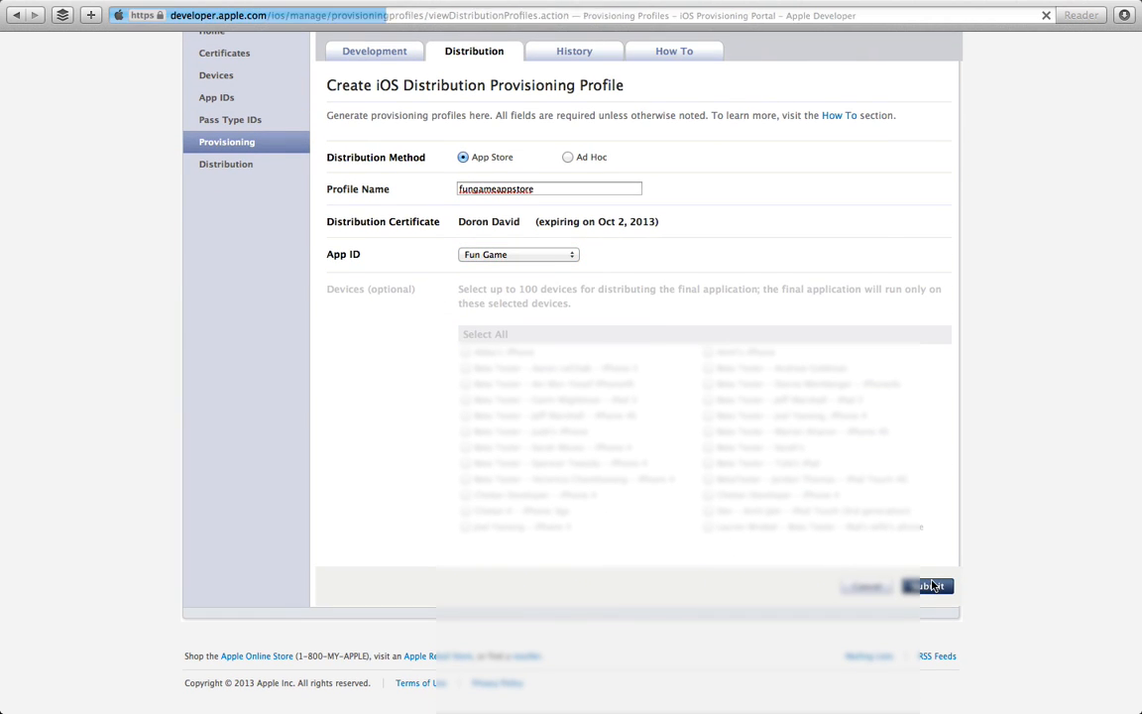
pyautogui.scroll(-10, 957, 480)
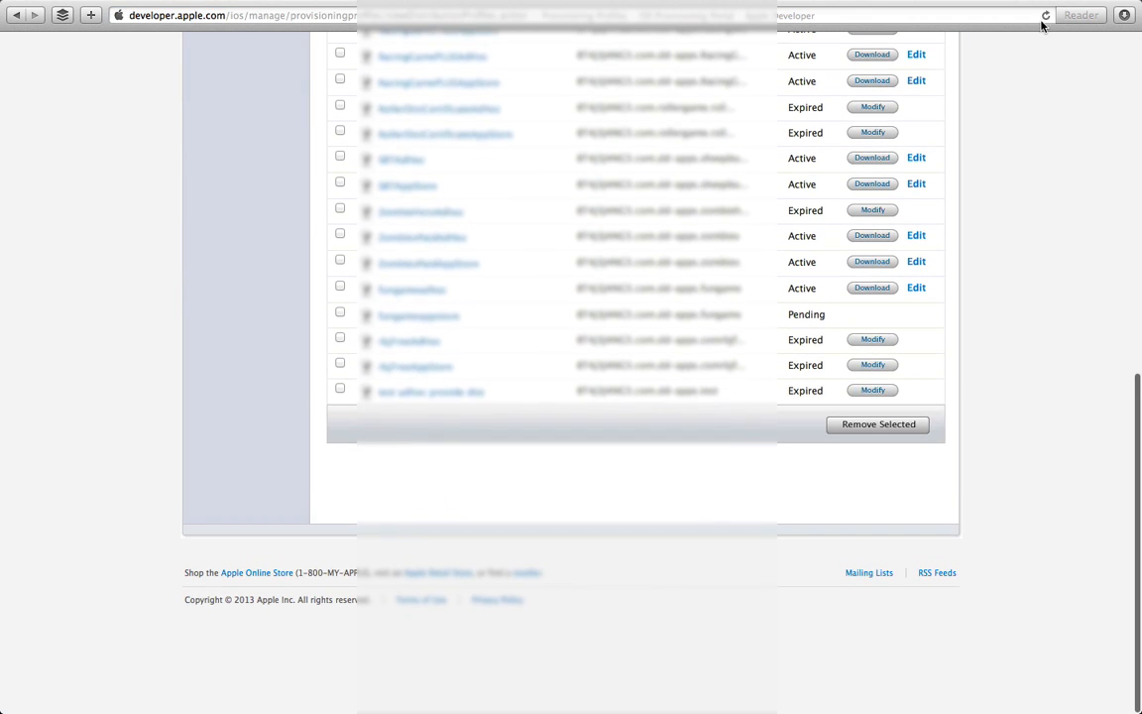
# Step: Refresh the profiles list and download the now-active Fun Game distribution profile
pyautogui.click(1045, 14)
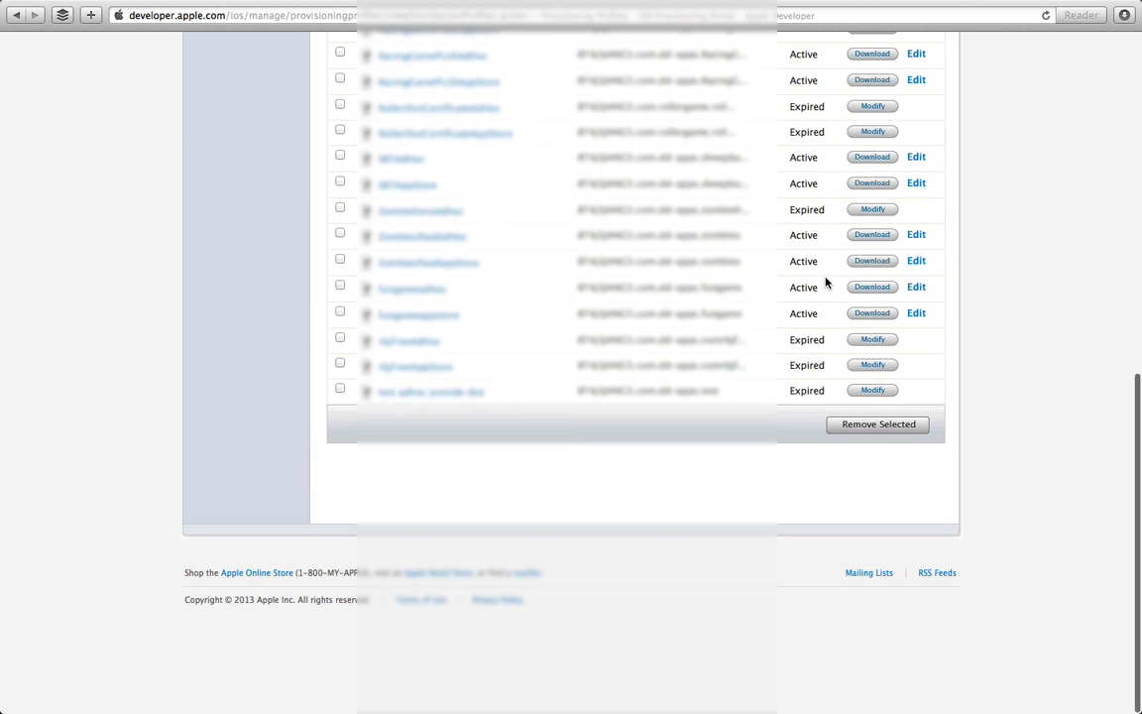
pyautogui.click(870, 313)
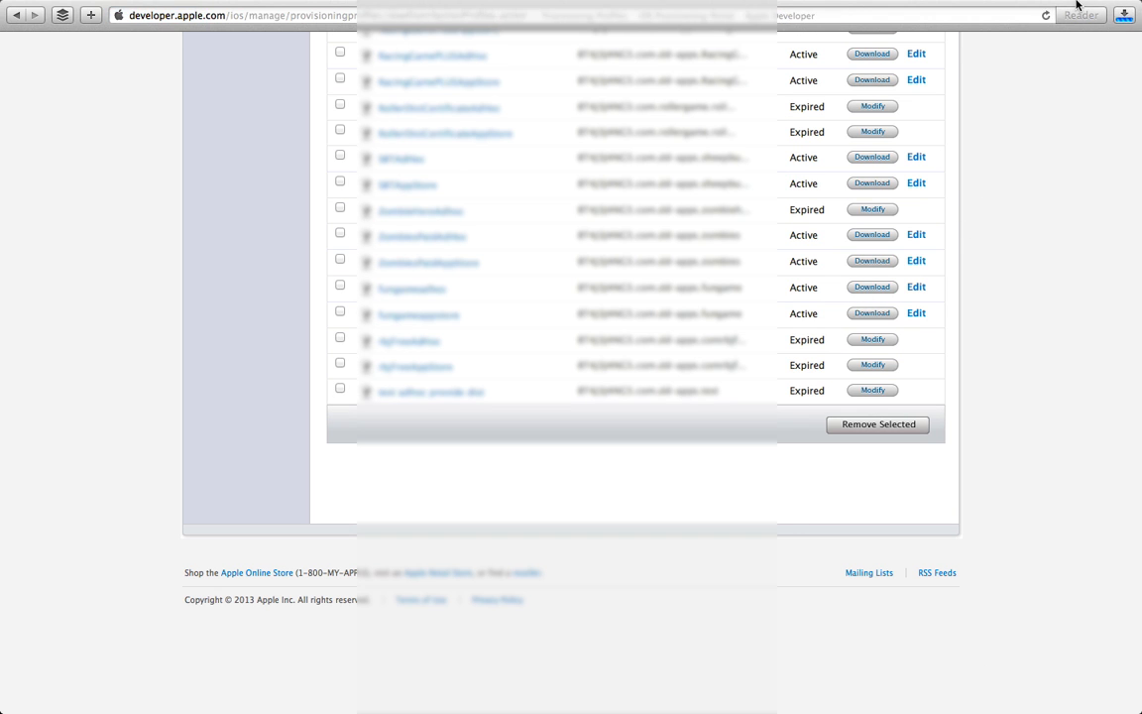
pyautogui.click(1123, 33)
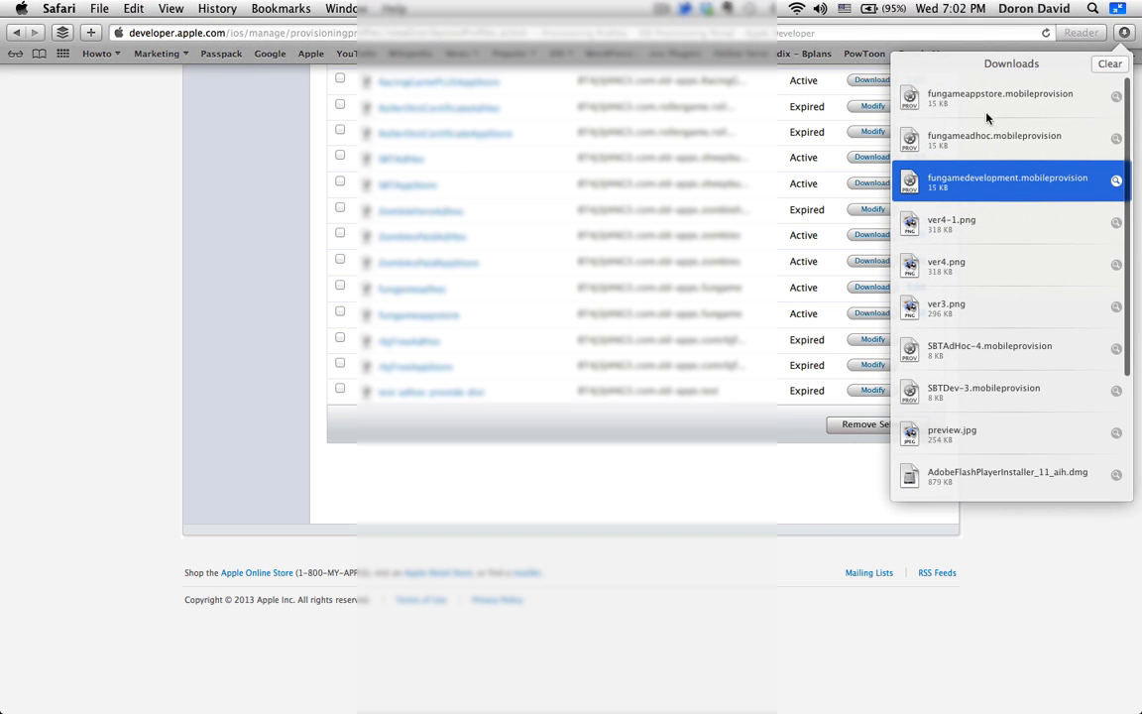
# Step: Install the downloaded fungameappstore .mobileprovision file into Xcode Organizer
pyautogui.hotkey('ctrl', 'Left')
pyautogui.hotkey('ctrl', 'Right')
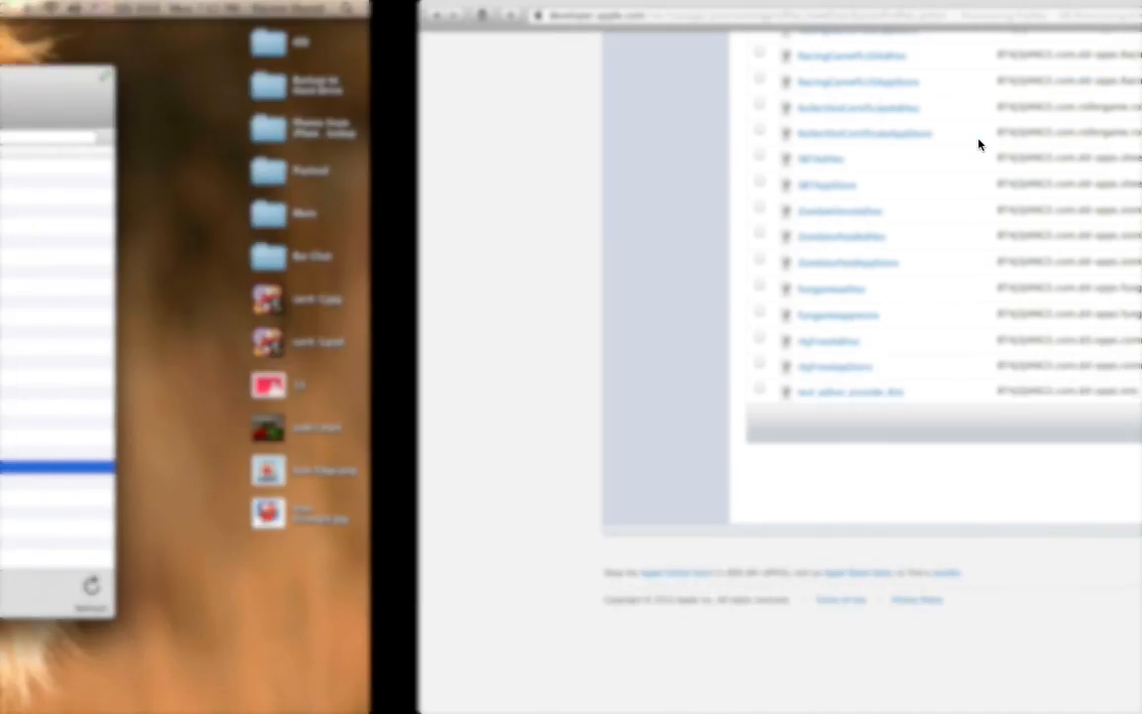
pyautogui.click(1124, 15)
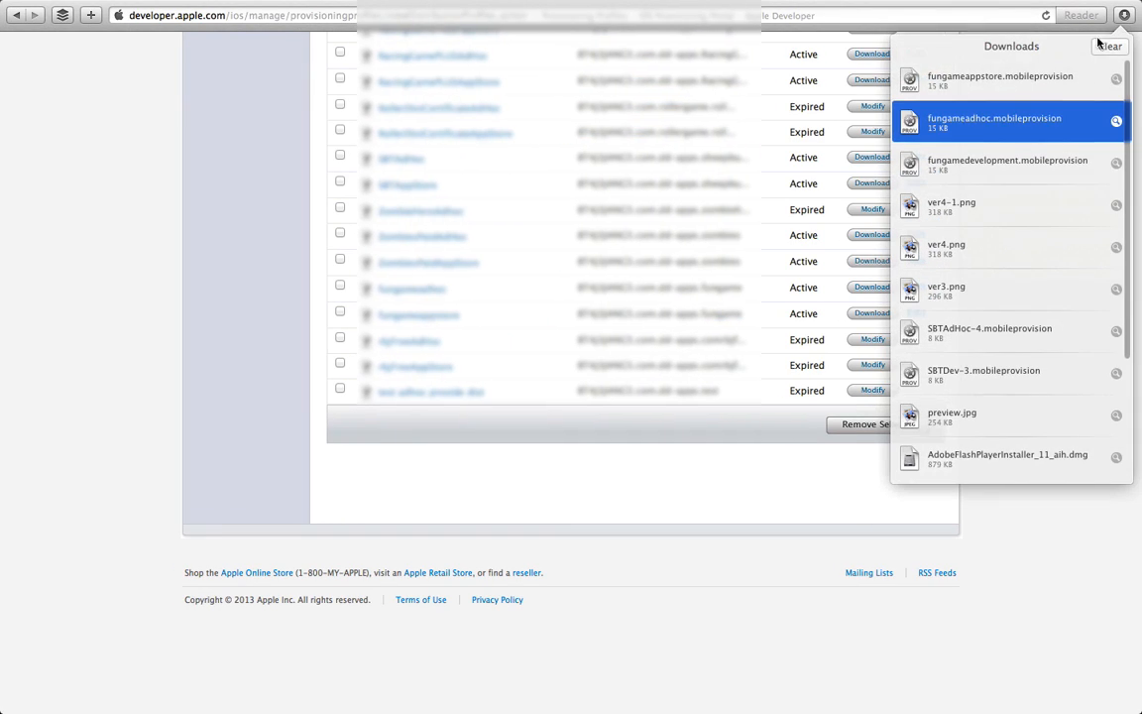
pyautogui.click(1046, 84)
pyautogui.doubleClick(1049, 89)
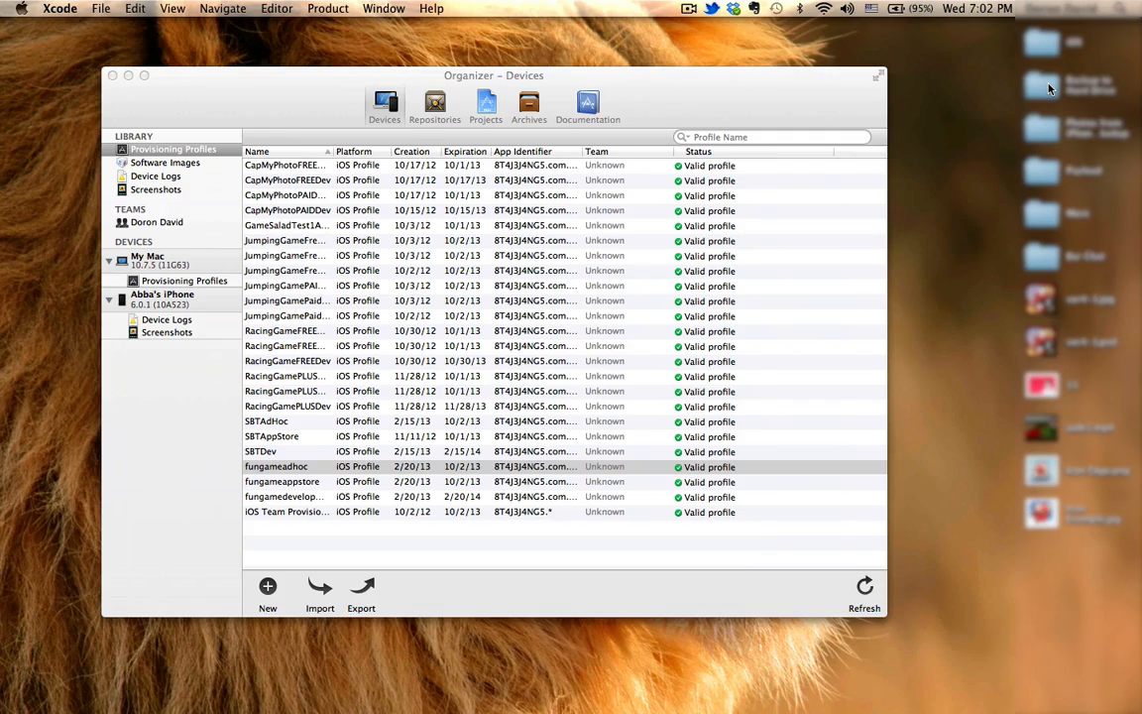
pyautogui.hotkey('ctrl', 'Right')
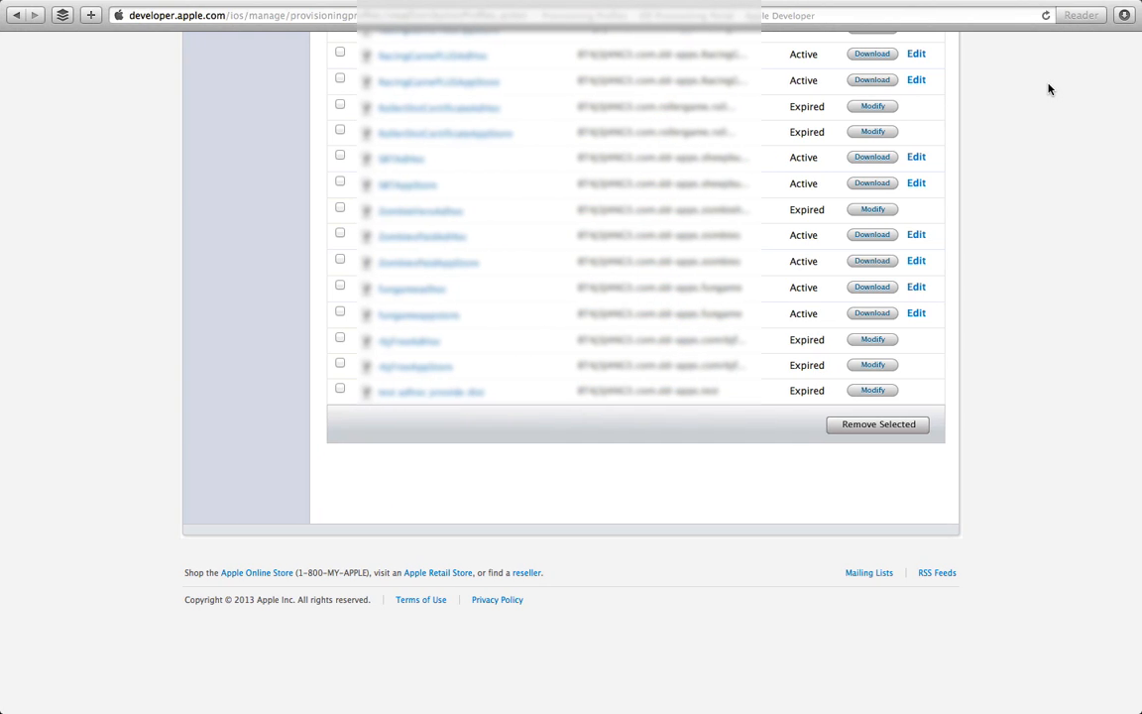
pyautogui.scroll(10, 644, 182)
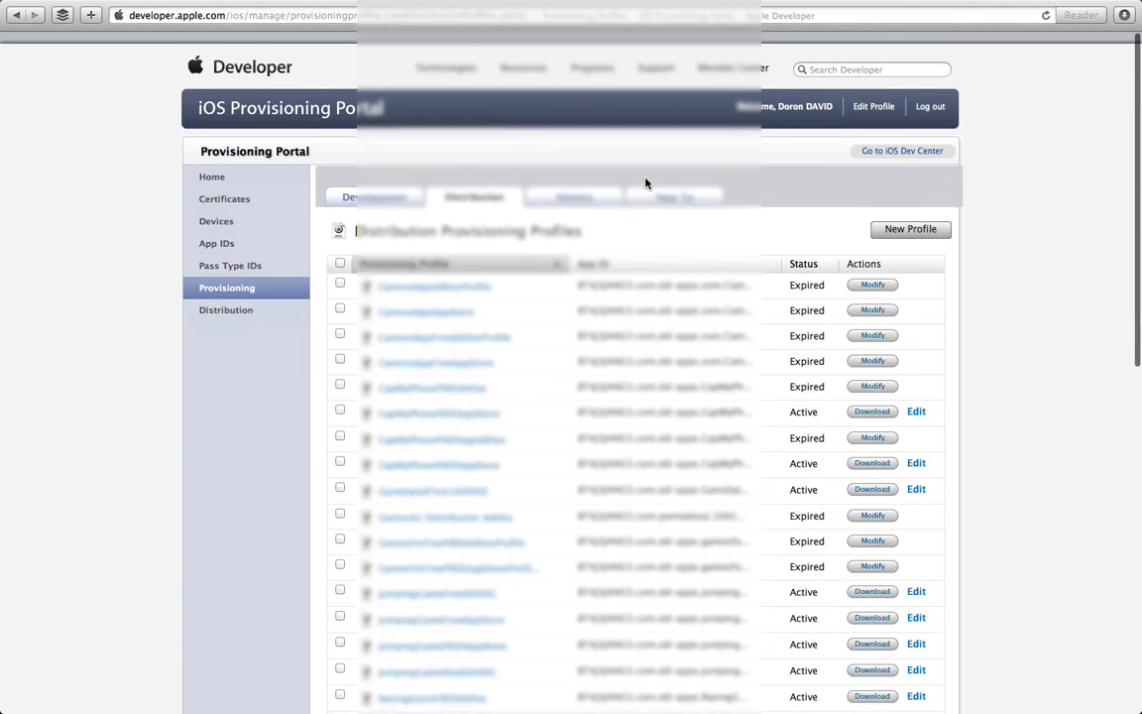
# Step: Go to the Distribution section, view App Store info, then show the Ad Hoc guide
pyautogui.click(237, 298)
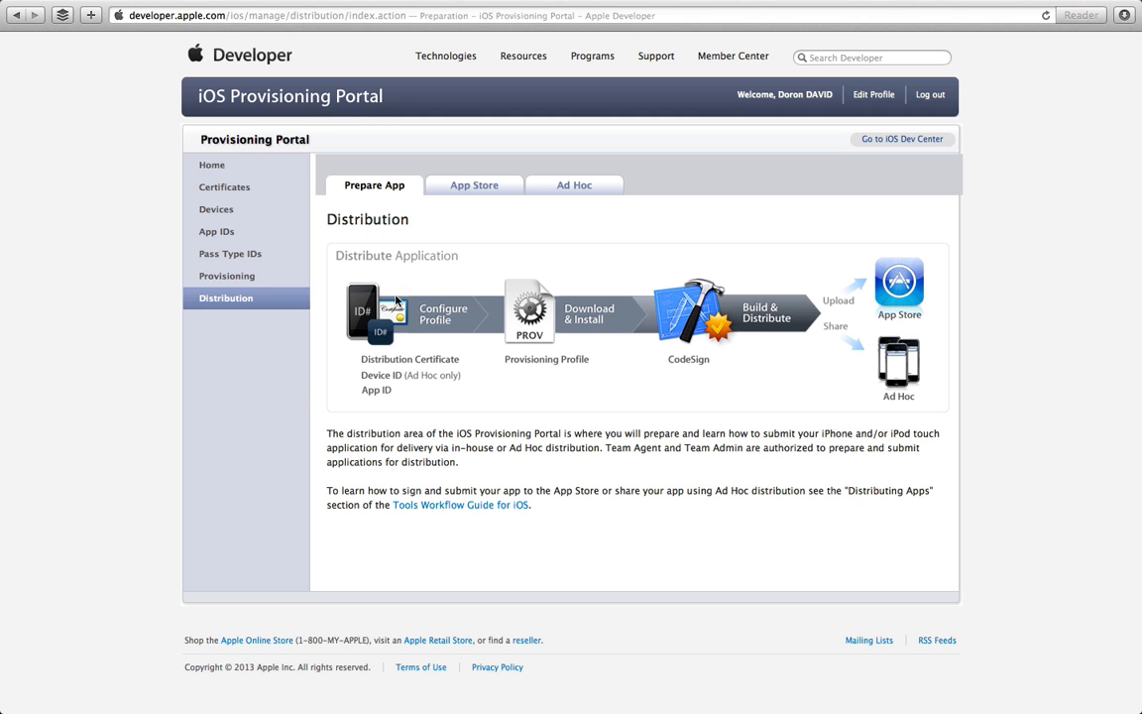
pyautogui.click(484, 186)
pyautogui.click(581, 191)
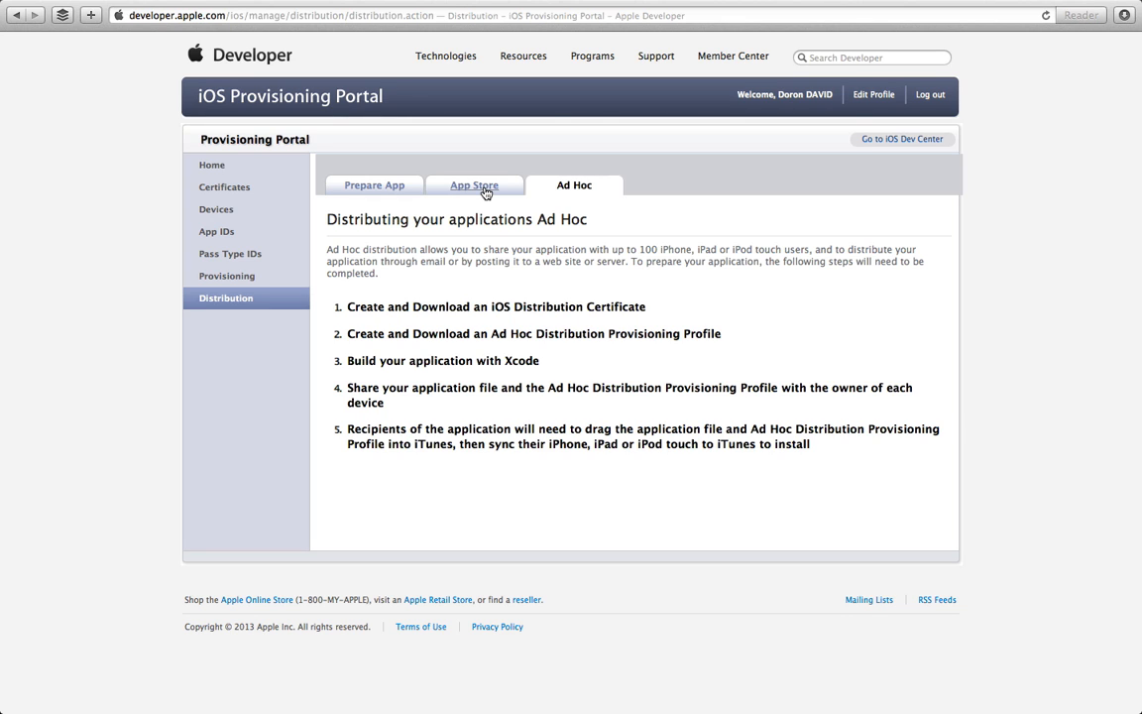
# Step: Switch the Distribution section to its App Store tab
pyautogui.click(485, 191)
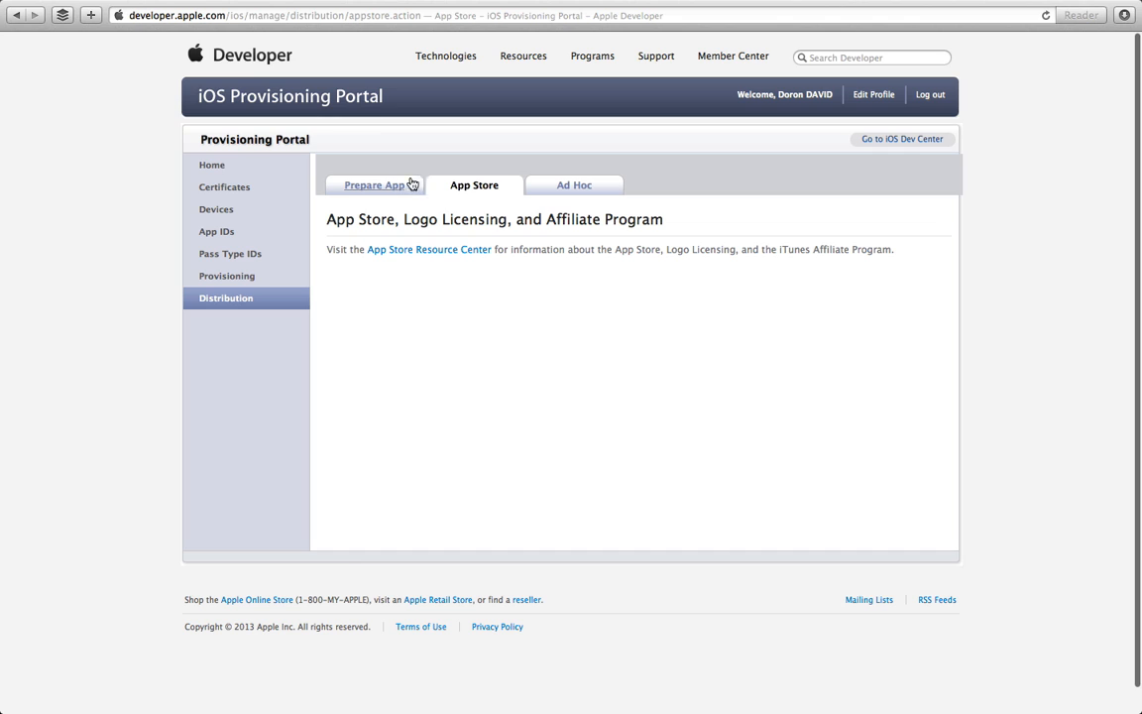